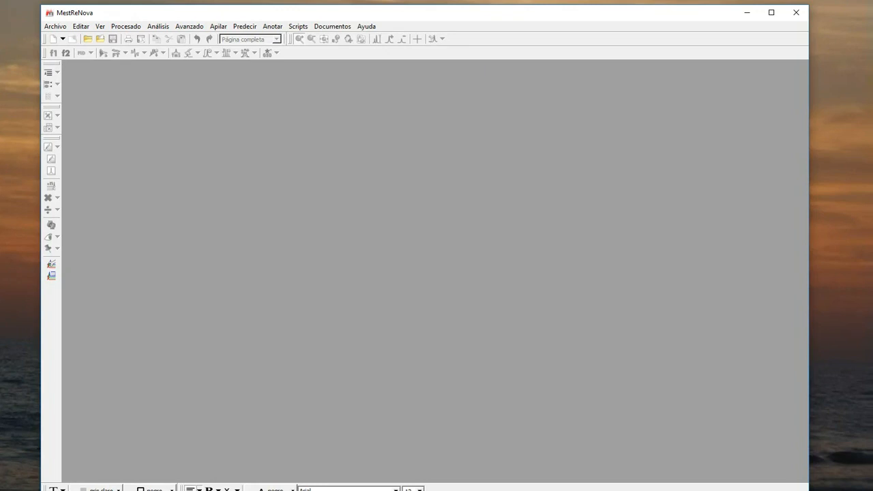
- Open the fid file from experiment folder 1 inside NMRs > Aspirina_Serv_RMN
left_click(55, 28)
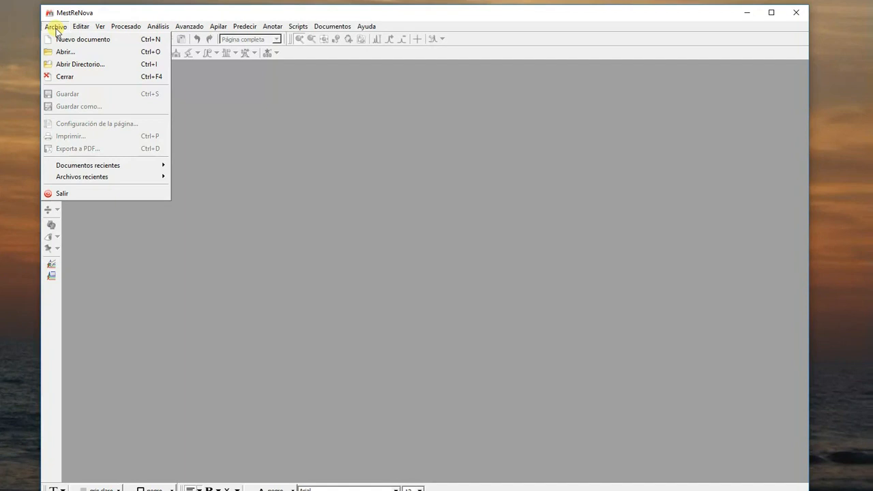
left_click(64, 52)
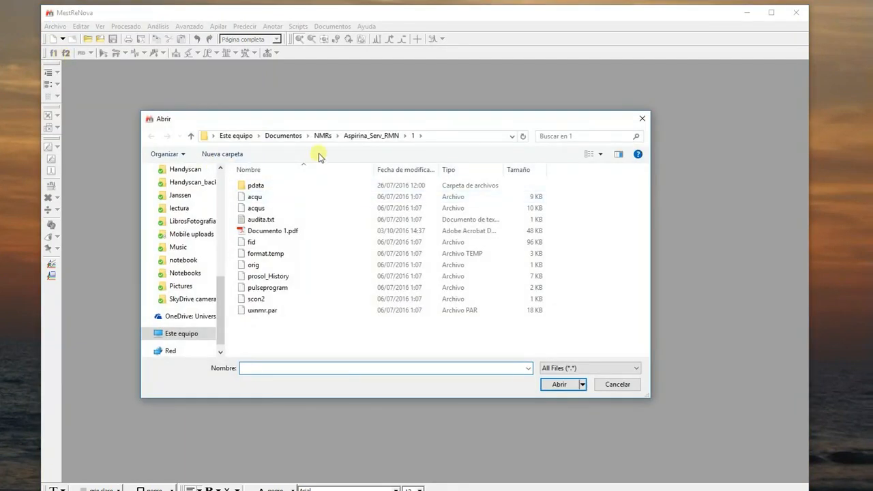
left_click(322, 136)
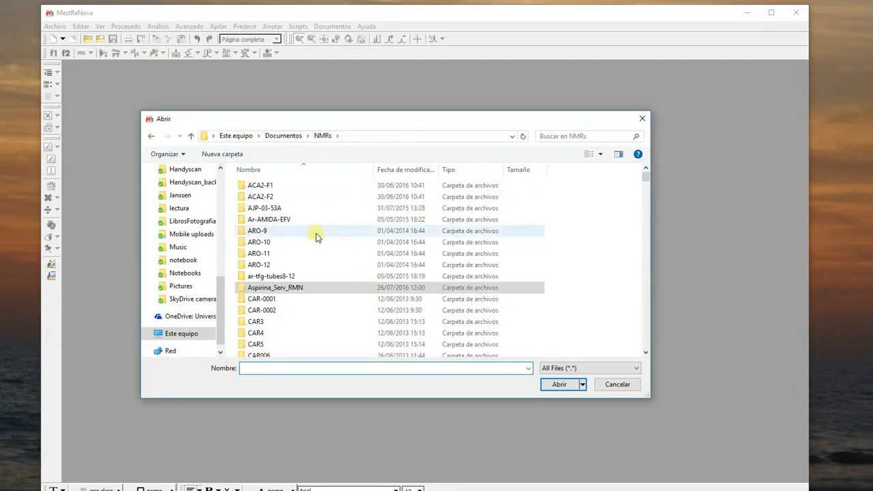
double_click(263, 290)
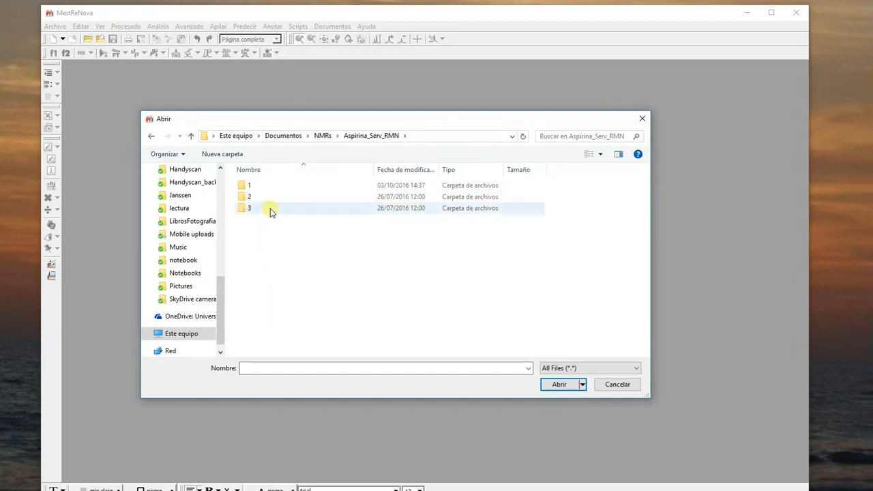
double_click(244, 186)
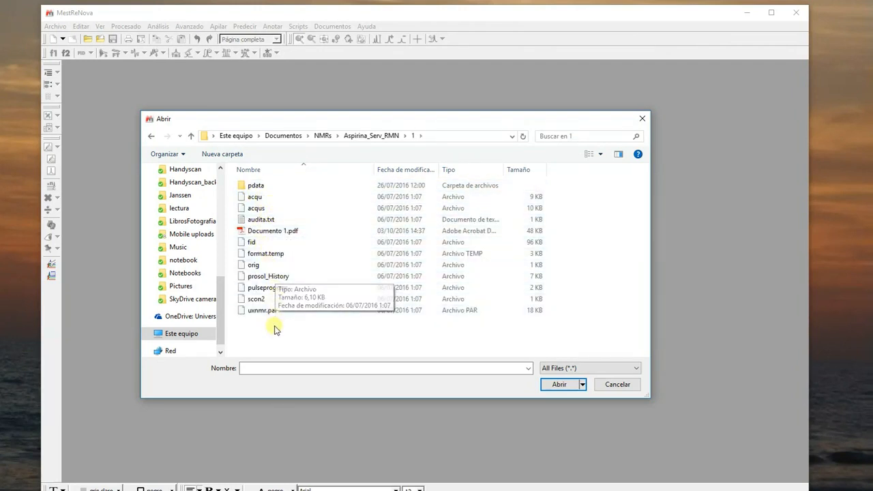
double_click(243, 243)
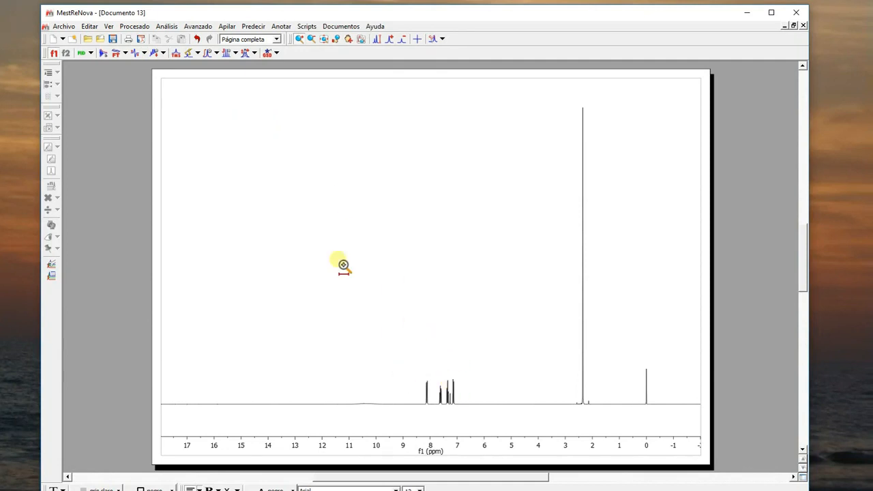
- Examine the strong and weak signals of the full spectrum by raising and lowering the peak intensity
left_click(391, 39)
left_click(391, 40)
left_click(391, 40)
left_click(402, 40)
left_click(402, 39)
left_click(403, 39)
left_click(391, 40)
left_click(391, 39)
scroll(393, 152, "up", 2)
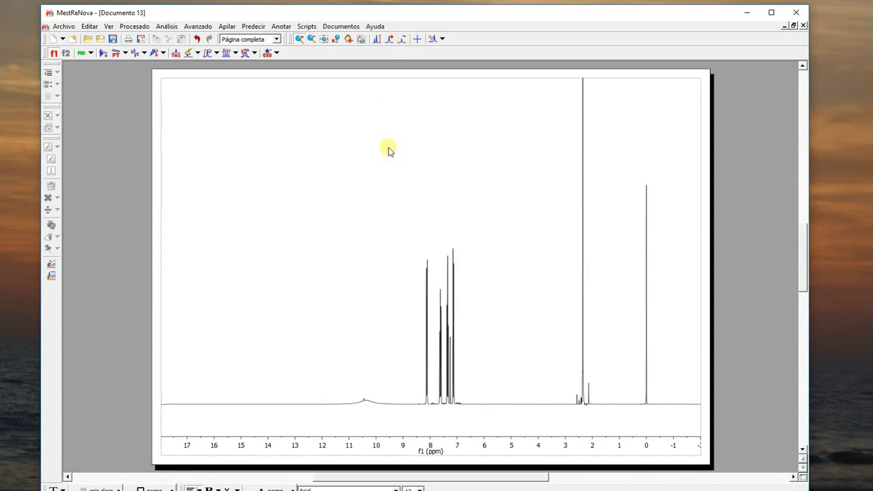
scroll(388, 148, "down", 3)
scroll(396, 218, "up", 4)
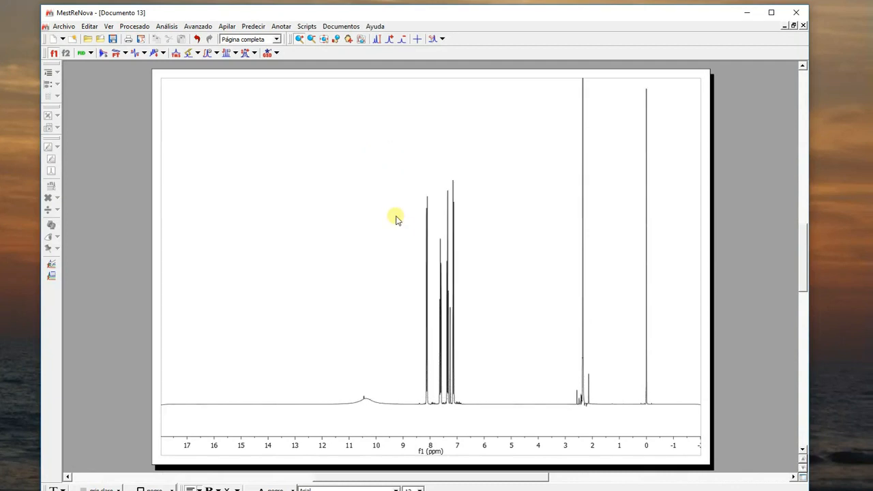
scroll(396, 218, "down", 3)
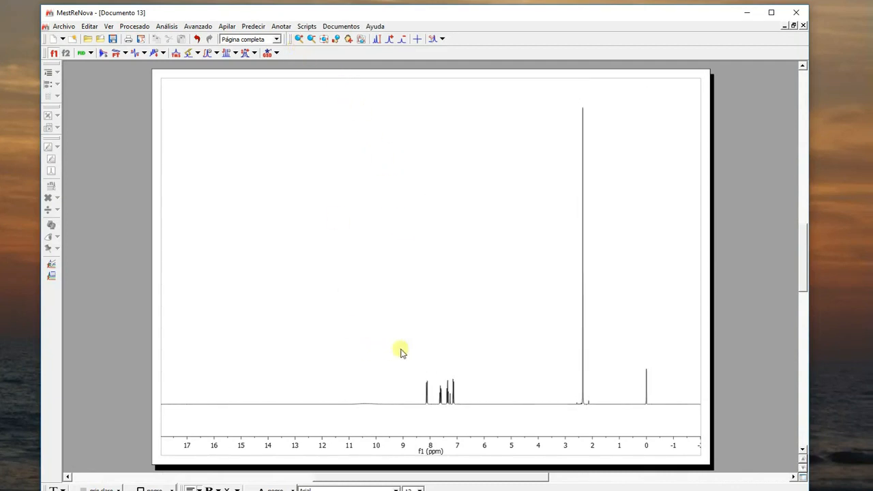
- Inspect the aromatic multiplets between about 8.6 and 6.6 ppm at different intensities, and return to the full spectrum
left_click(299, 39)
left_click_drag(413, 356, 471, 360)
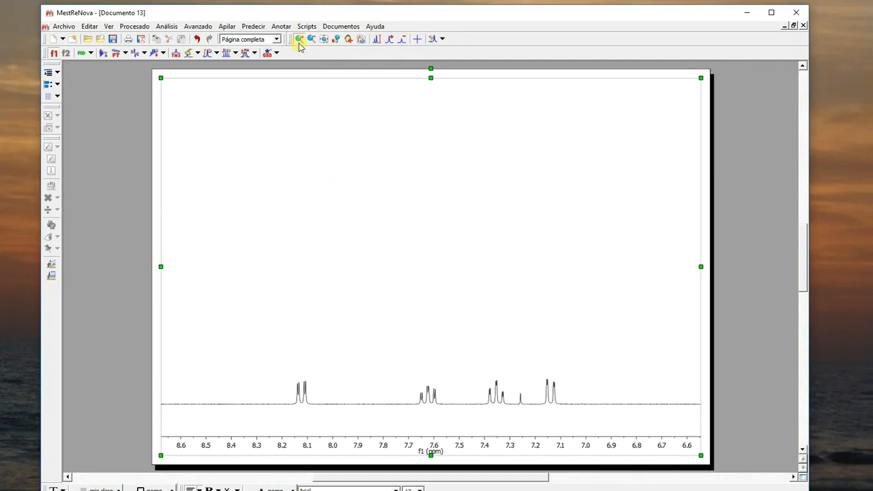
scroll(341, 349, "up", 2)
scroll(340, 349, "down", 1)
scroll(341, 349, "up", 2)
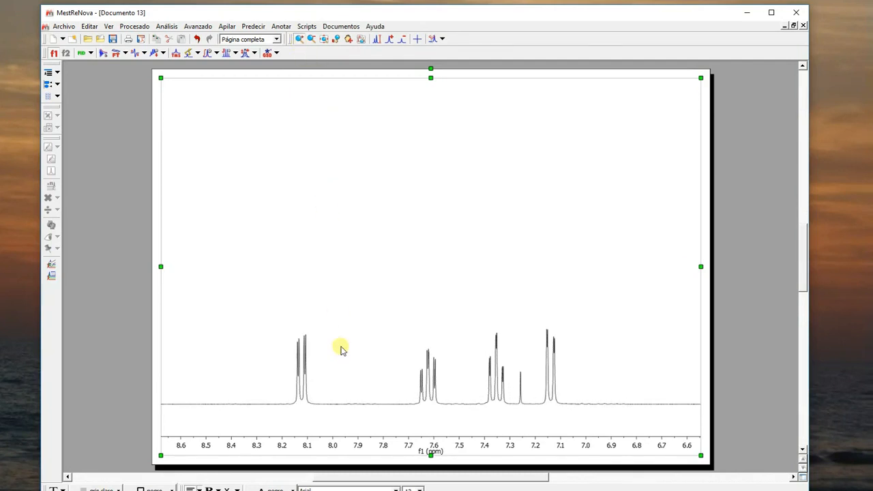
left_click(324, 40)
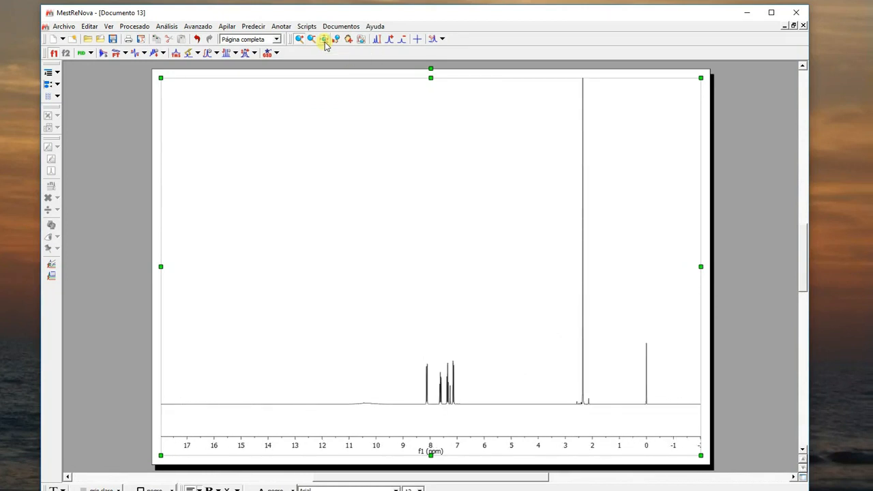
scroll(346, 200, "down", 1)
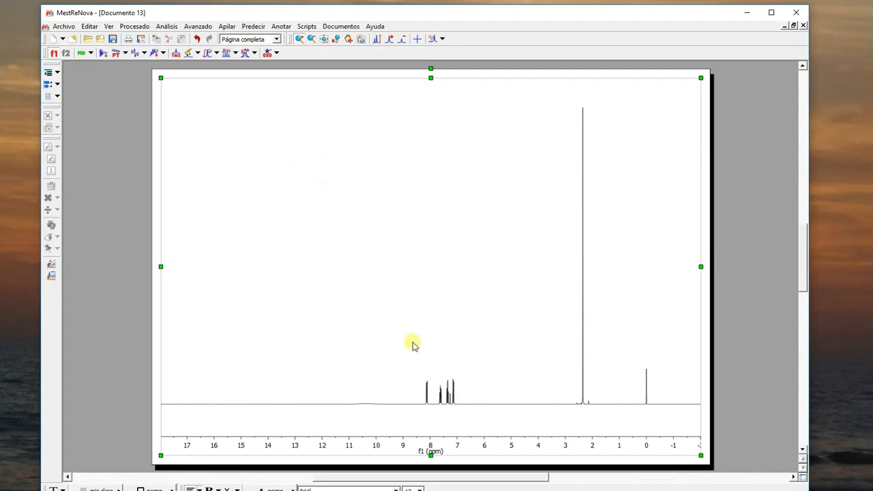
scroll(413, 345, "up", 2)
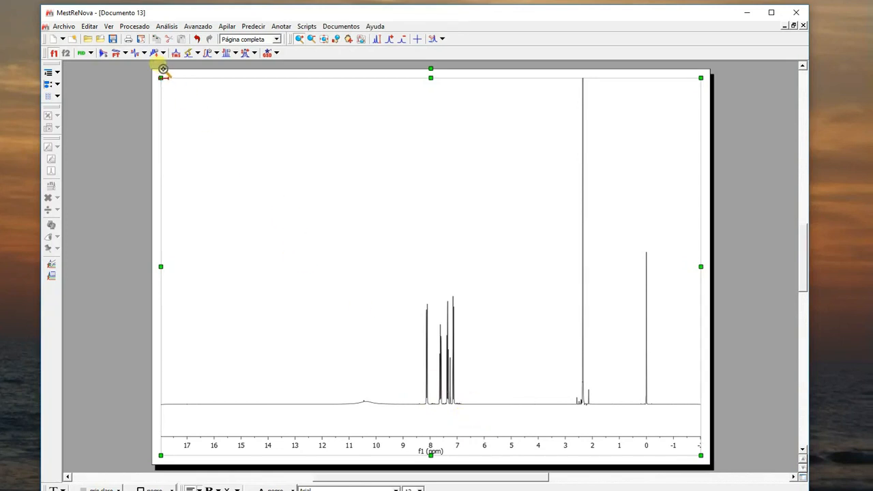
- Shift the spectrum's zero-order phase PH0 to -193.85 with manual phase correction
left_click(145, 52)
left_click(157, 98)
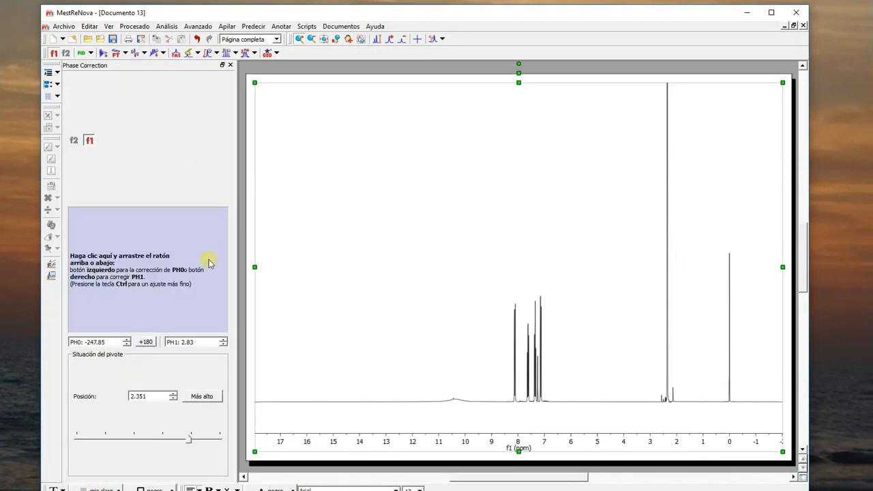
left_click_drag(171, 270, 181, 244)
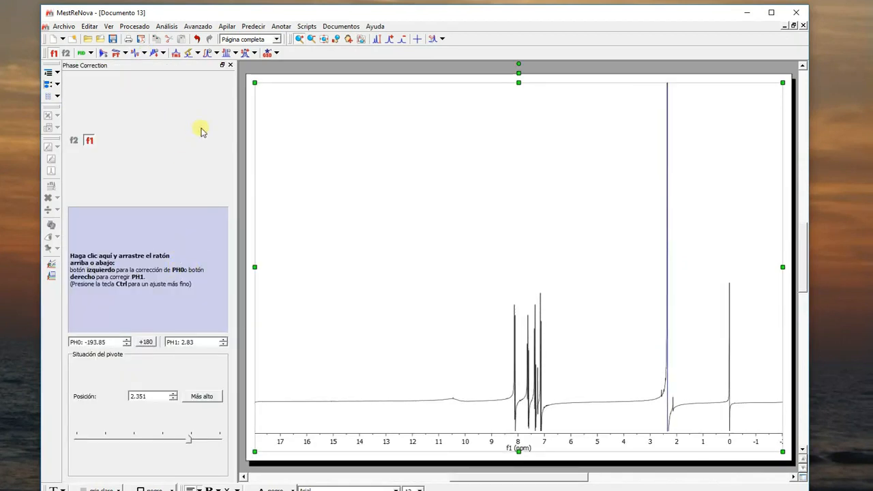
left_click(230, 65)
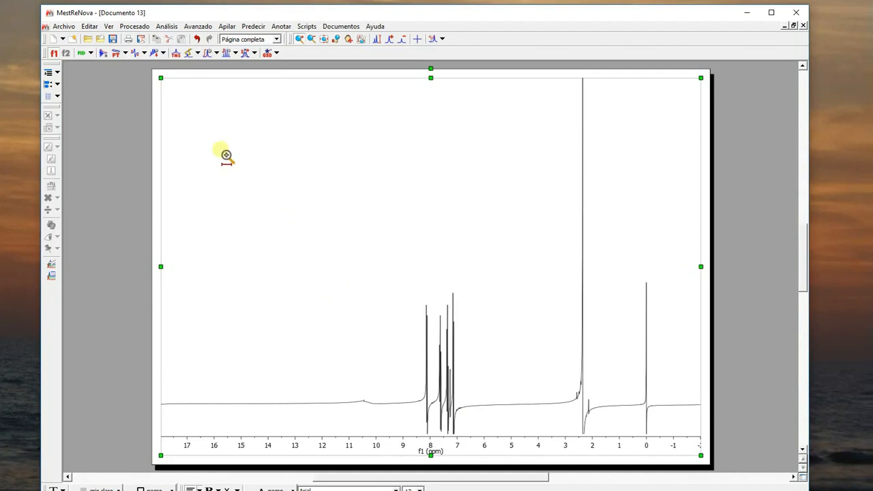
- Manually correct the spectrum's phase until all peaks are upright, with PH0 at -247.85
left_click(143, 53)
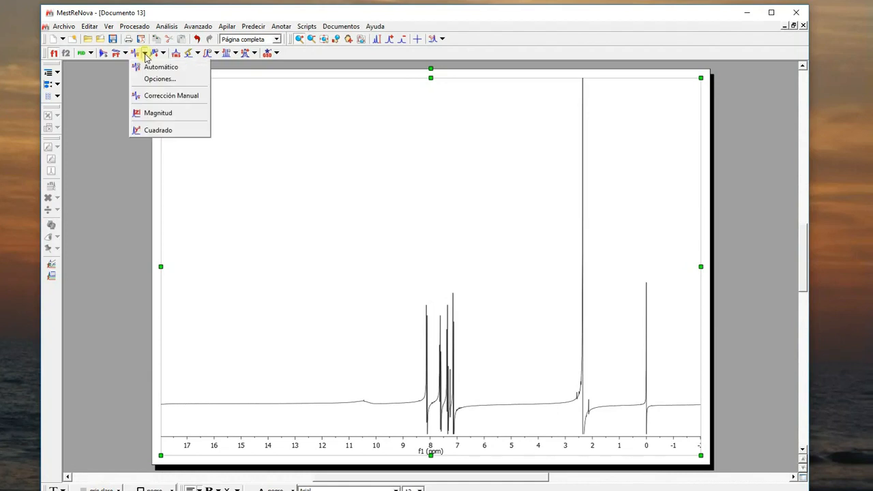
left_click(151, 99)
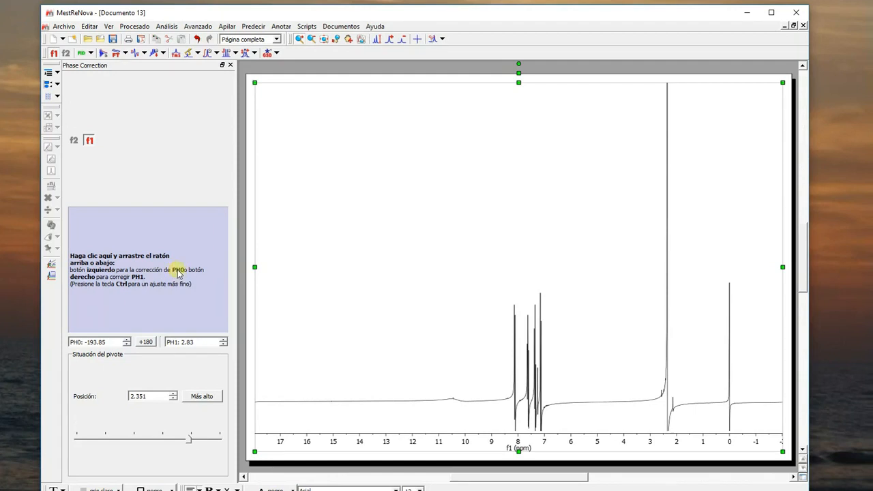
left_click_drag(179, 273, 180, 303)
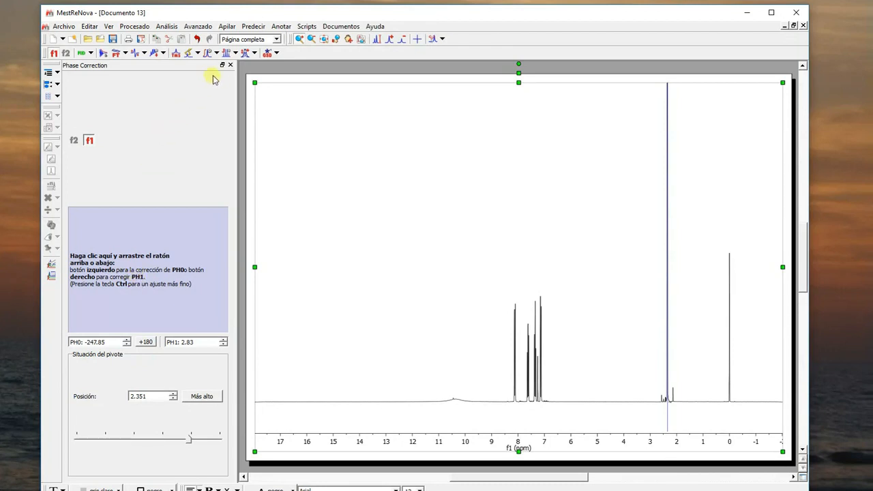
left_click(230, 65)
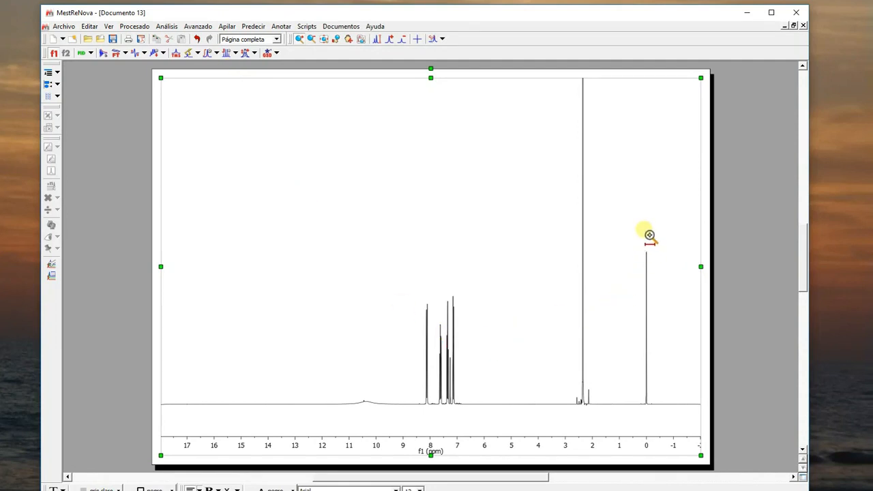
- Reference the peak near 0 ppm to TMS at 0.000 ppm from the solvent list
scroll(649, 236, "down", 2)
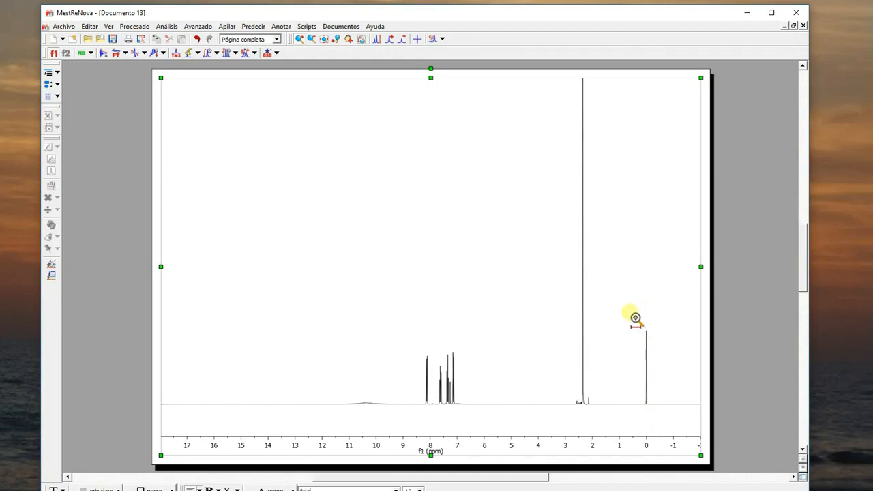
left_click_drag(623, 343, 663, 350)
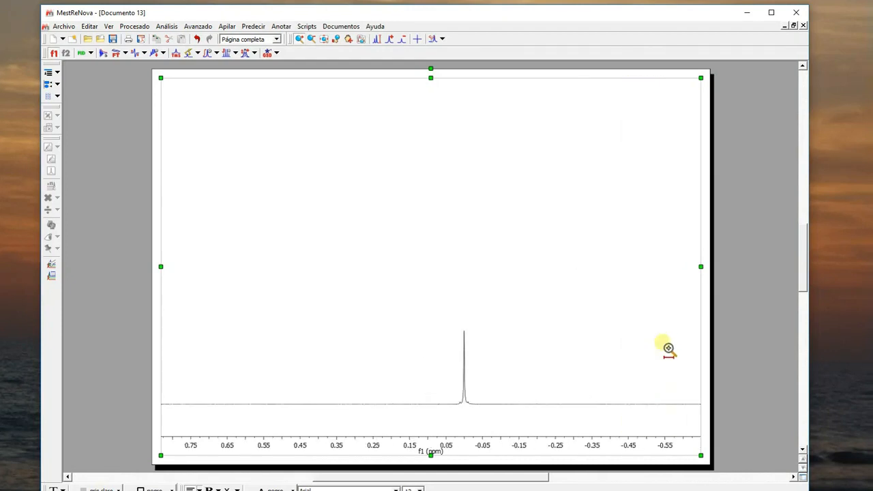
left_click_drag(446, 386, 476, 392)
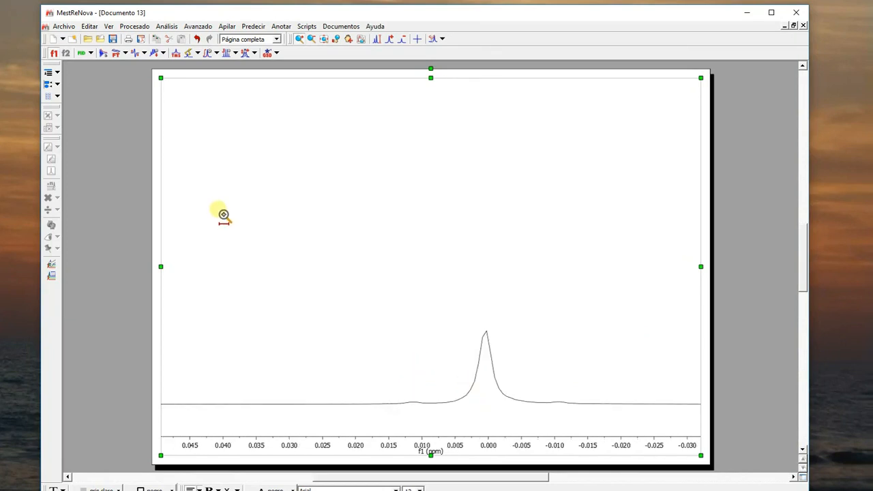
left_click(176, 54)
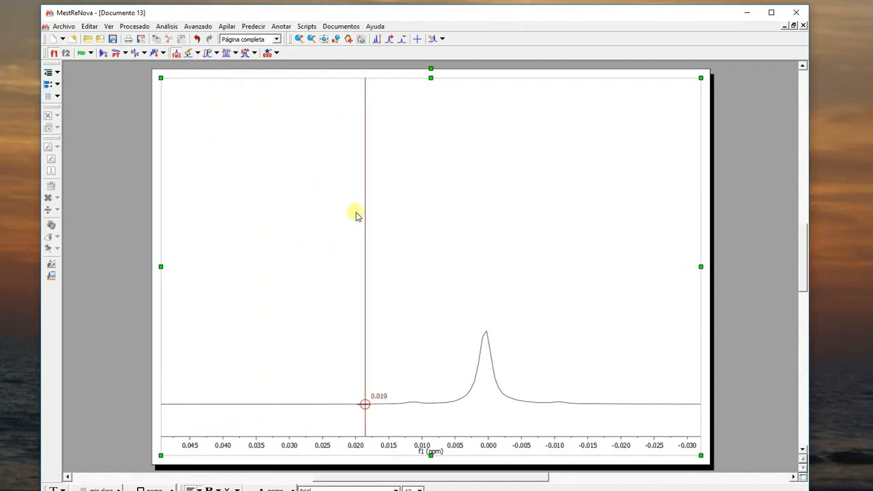
left_click(485, 321)
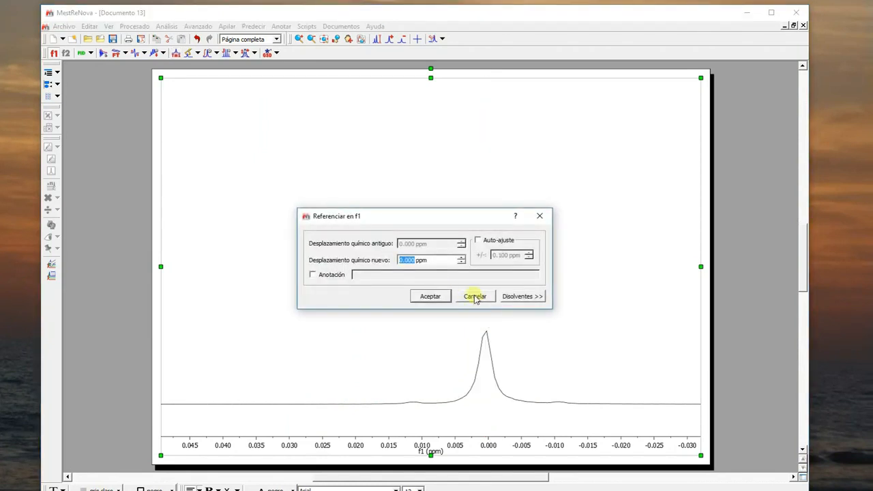
left_click(529, 298)
scroll(543, 328, "down", 3)
left_click_drag(543, 341, 544, 372)
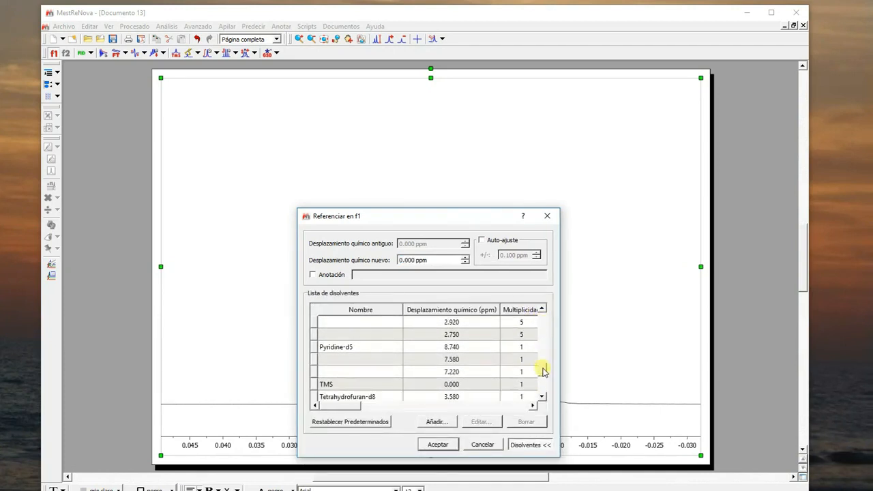
left_click(326, 384)
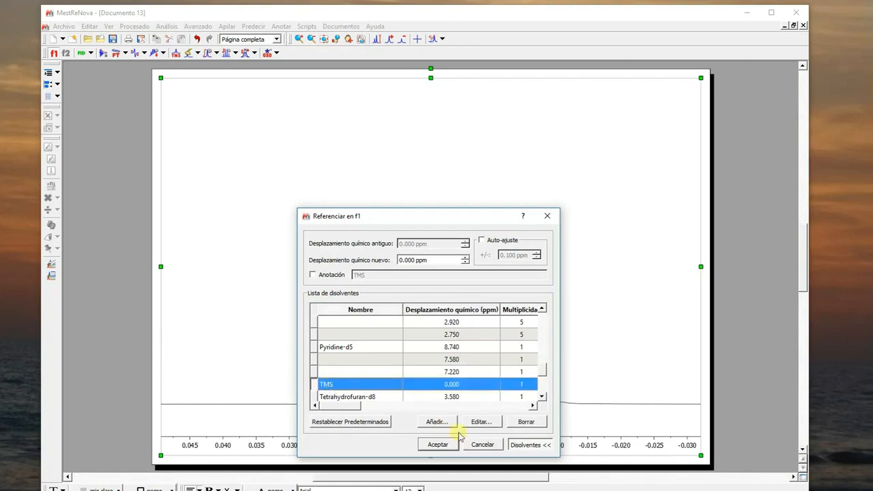
left_click(438, 444)
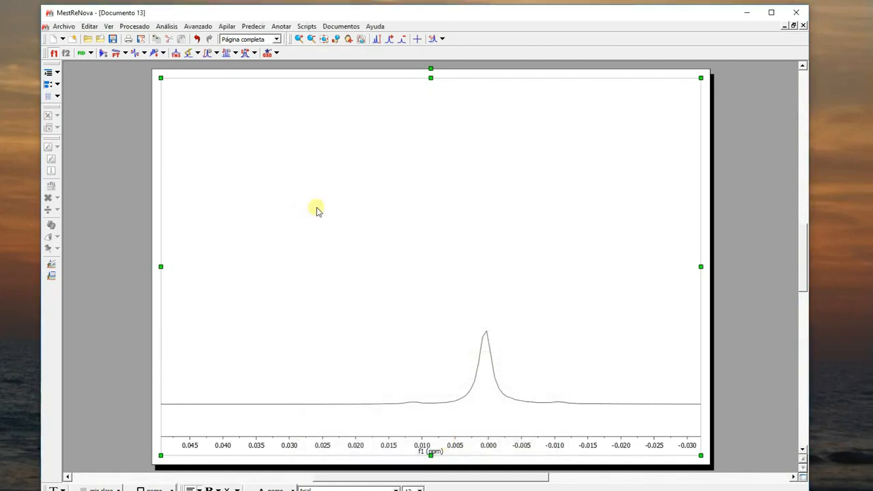
- Reference the solvent peak near 7.26 ppm to Chloroform-d at 7.260 ppm from the solvent list
left_click(323, 40)
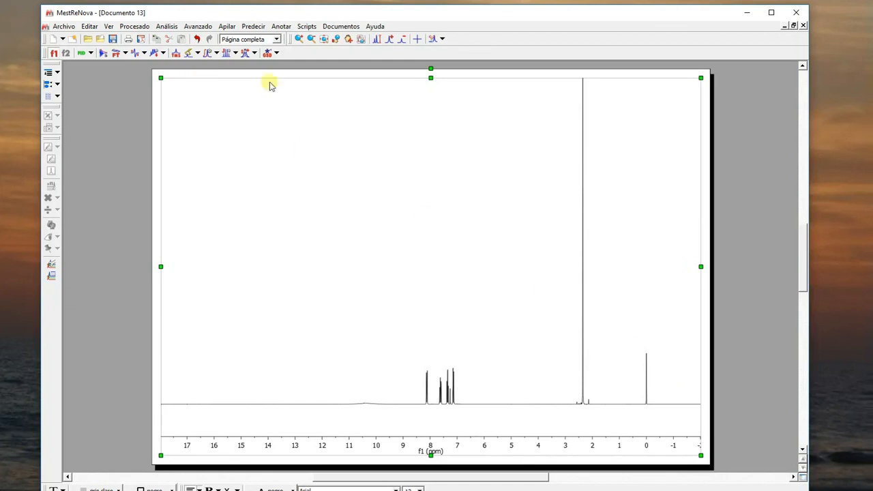
left_click(298, 39)
left_click_drag(411, 385, 482, 393)
scroll(388, 300, "up", 1)
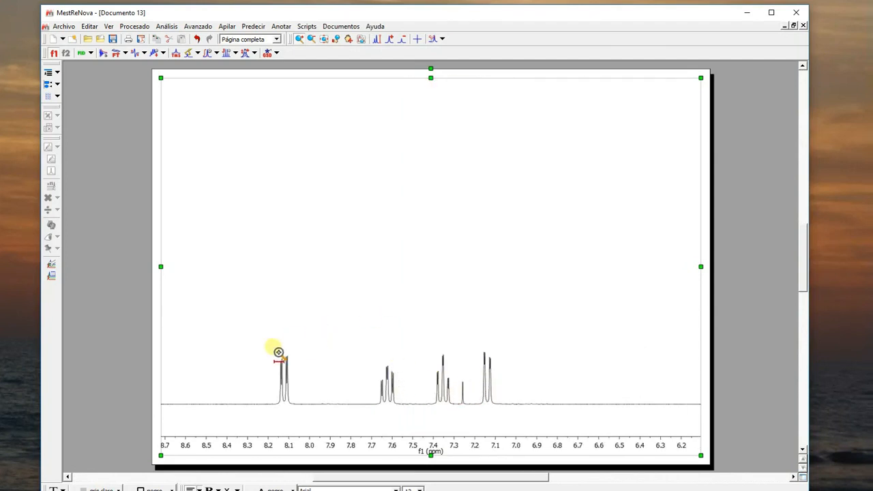
left_click_drag(265, 354, 527, 377)
scroll(526, 341, "up", 2)
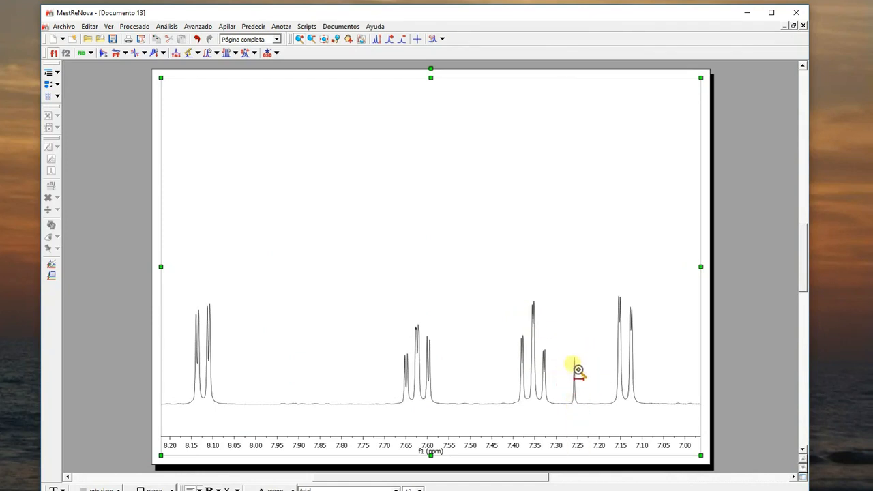
left_click(176, 53)
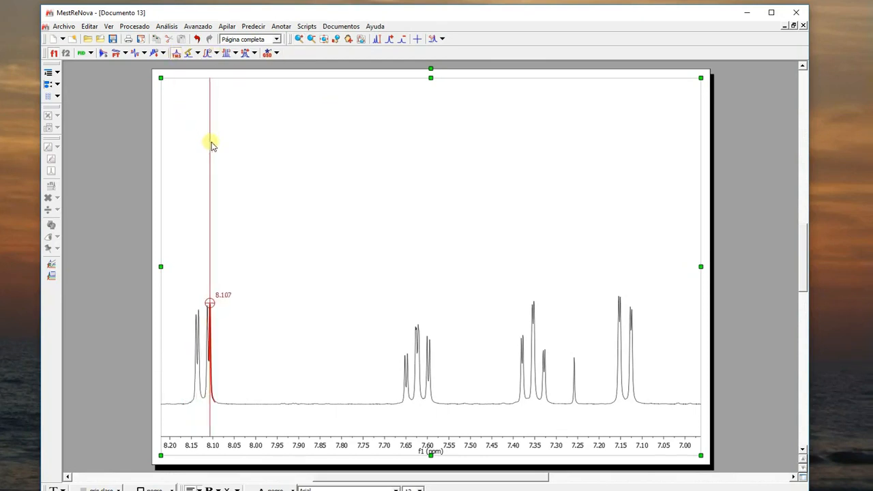
left_click(575, 387)
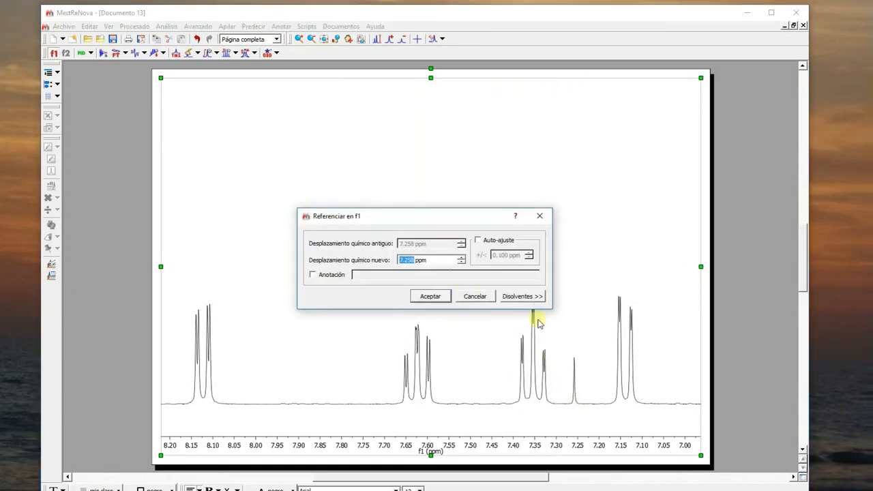
left_click(523, 295)
left_click_drag(541, 331, 543, 338)
left_click(346, 363)
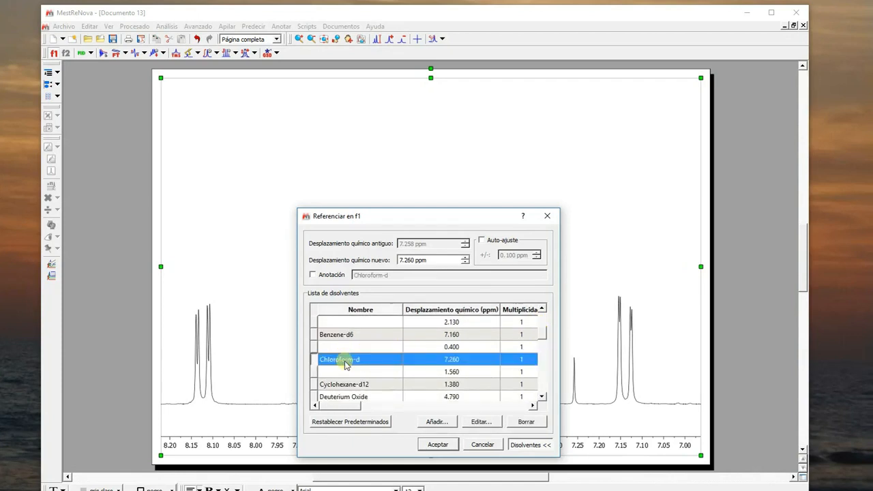
left_click(438, 445)
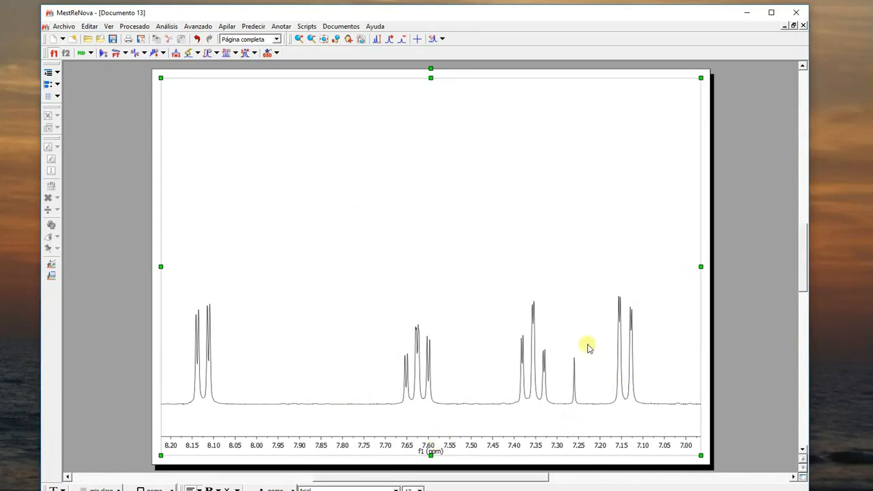
- Manually integrate the singlet near 2.35 ppm over a region from about 2.39 to 2.30 ppm
left_click(324, 39)
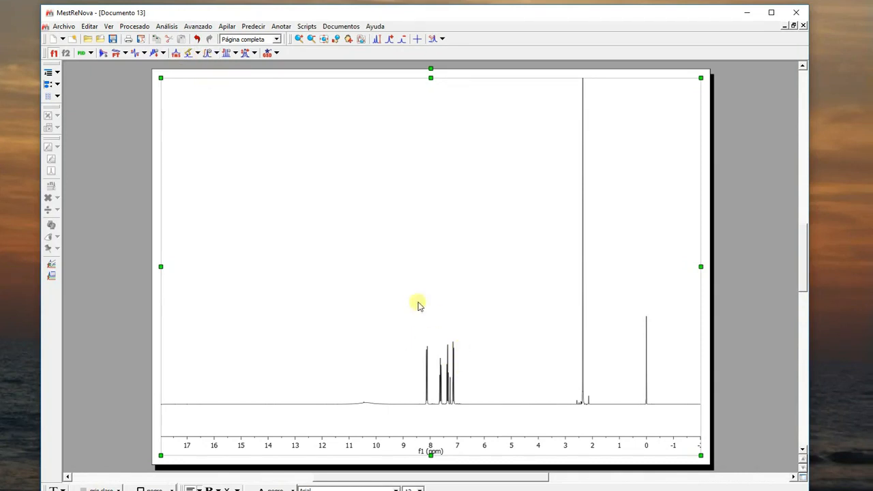
left_click(217, 53)
left_click(225, 105)
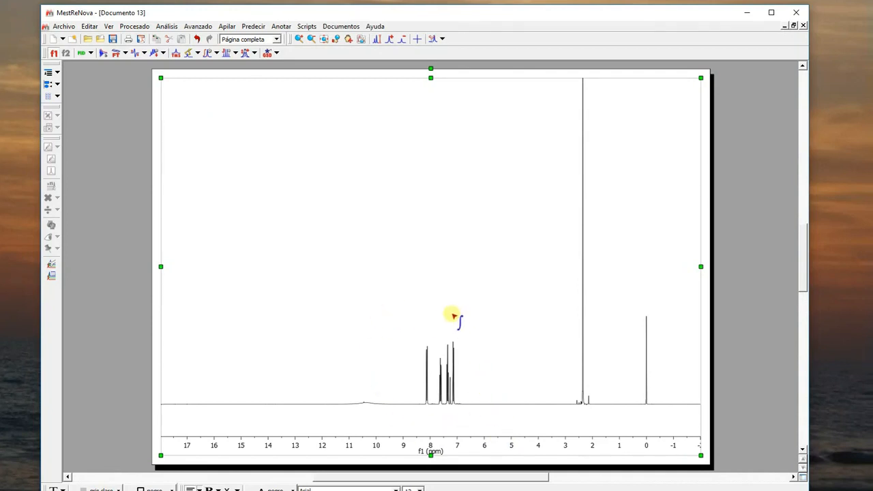
left_click(301, 41)
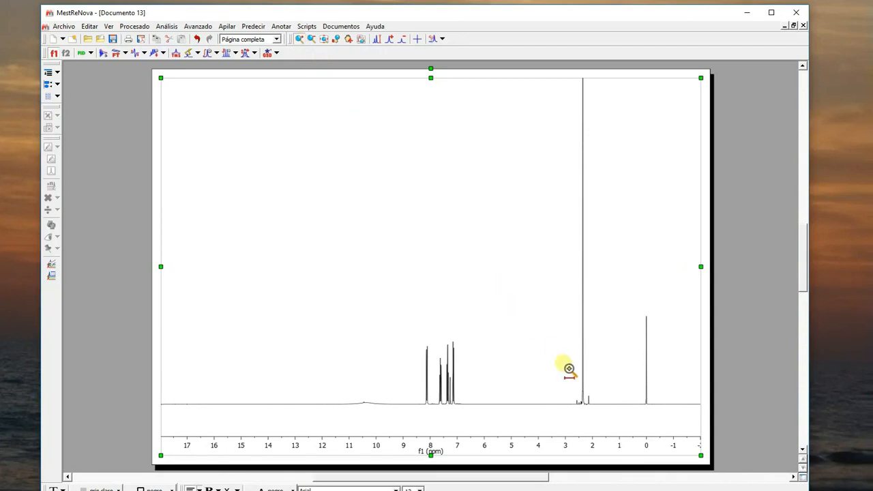
left_click_drag(568, 368, 606, 373)
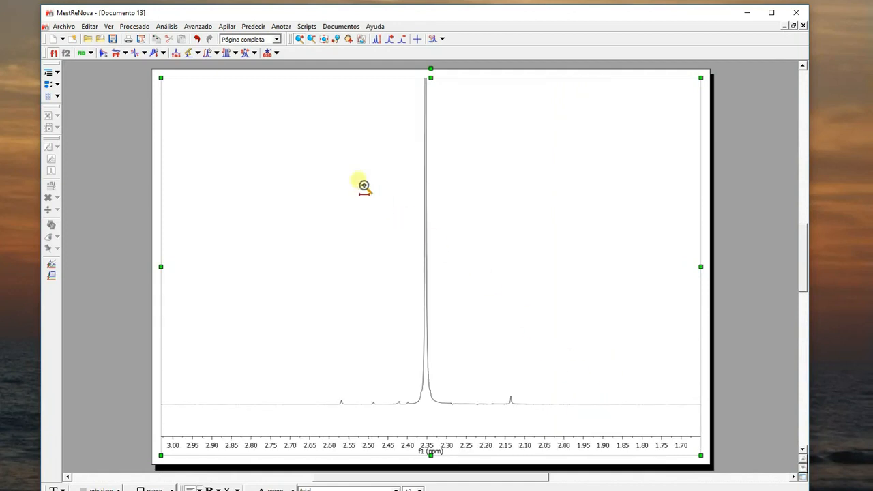
left_click(218, 53)
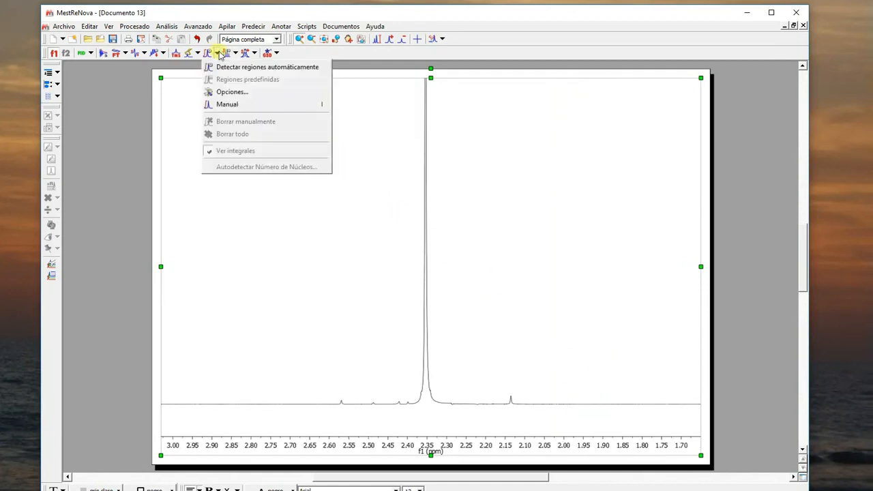
left_click(246, 103)
left_click_drag(411, 406, 446, 411)
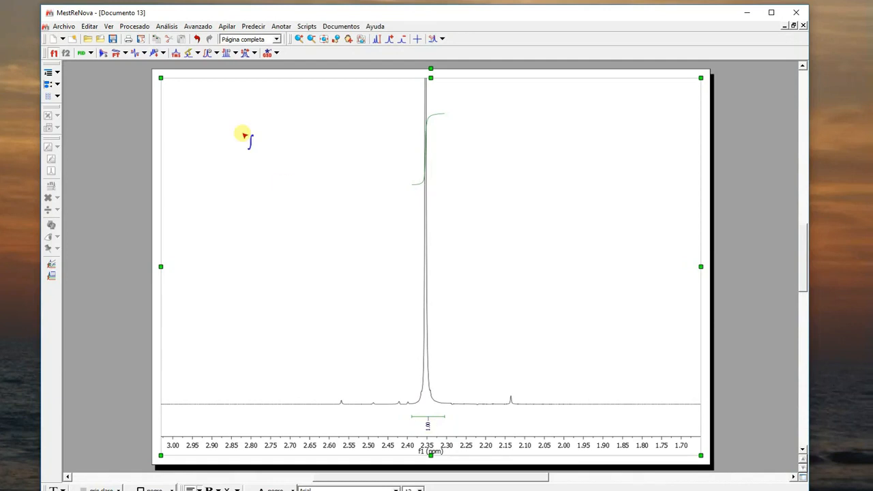
- Manually integrate the four aromatic multiplets near 8.13, 7.62, 7.35 and 7.14 ppm, leaving out the solvent peak
left_click(325, 40)
left_click(300, 39)
left_click_drag(421, 388, 469, 395)
left_click_drag(221, 383, 564, 403)
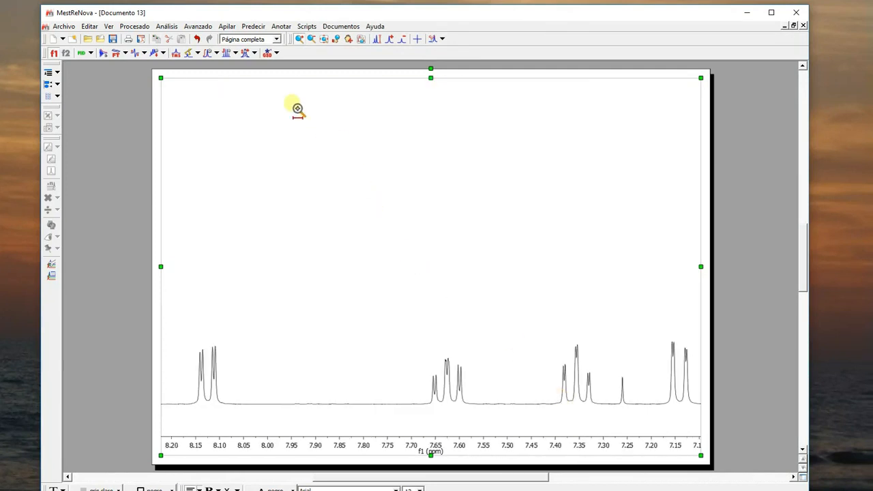
left_click(216, 55)
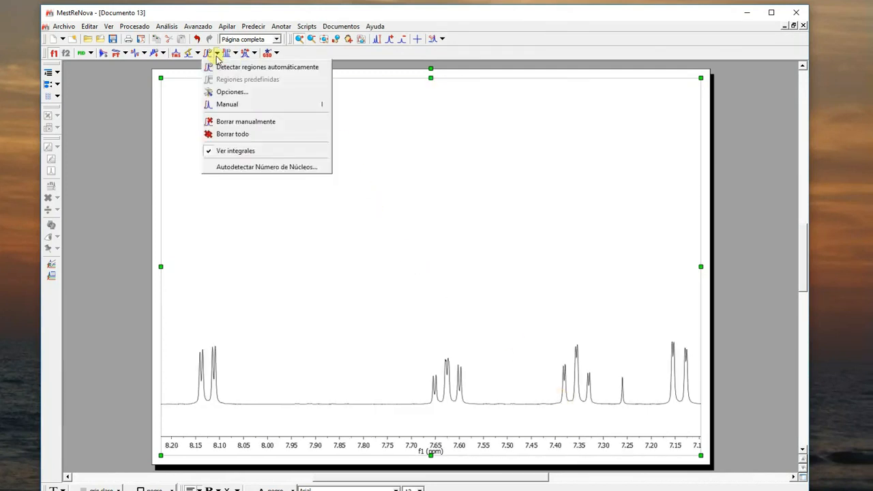
left_click(226, 104)
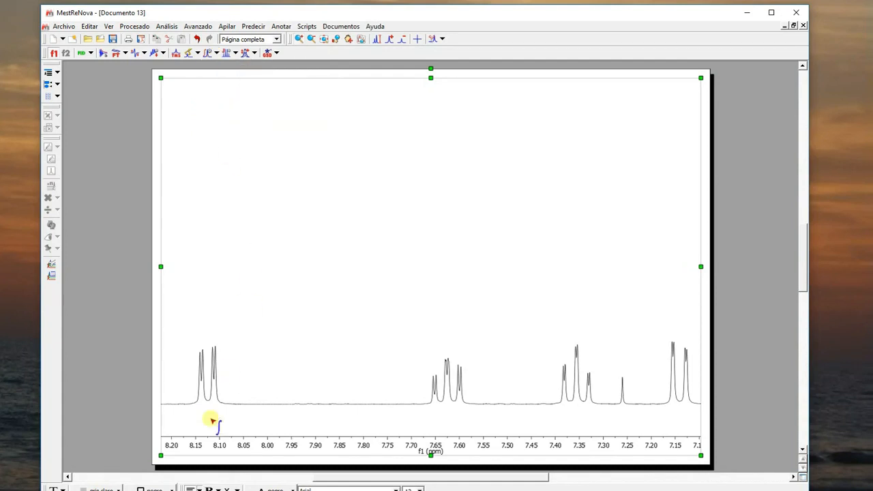
left_click(192, 404)
left_click_drag(191, 405, 223, 407)
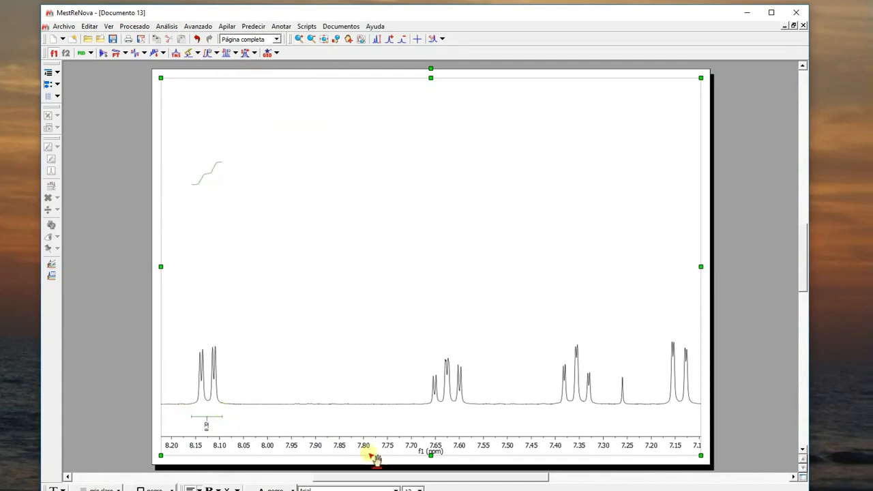
left_click_drag(424, 410, 472, 409)
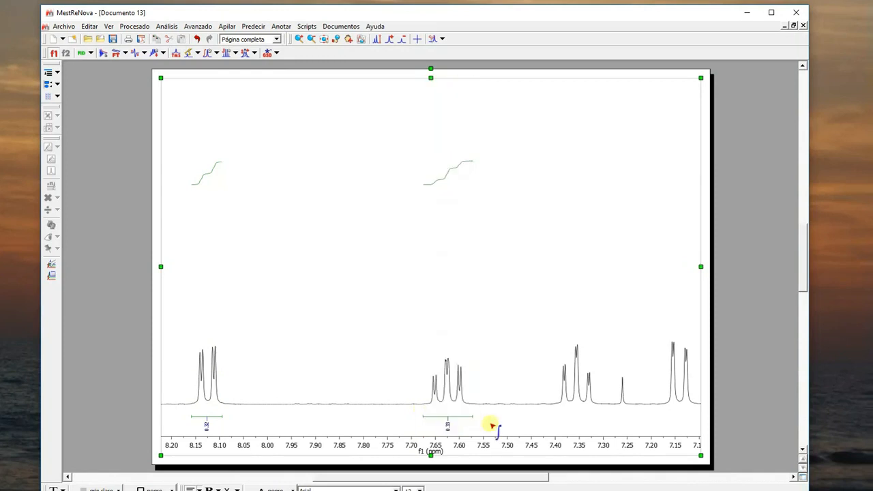
left_click_drag(555, 409, 599, 414)
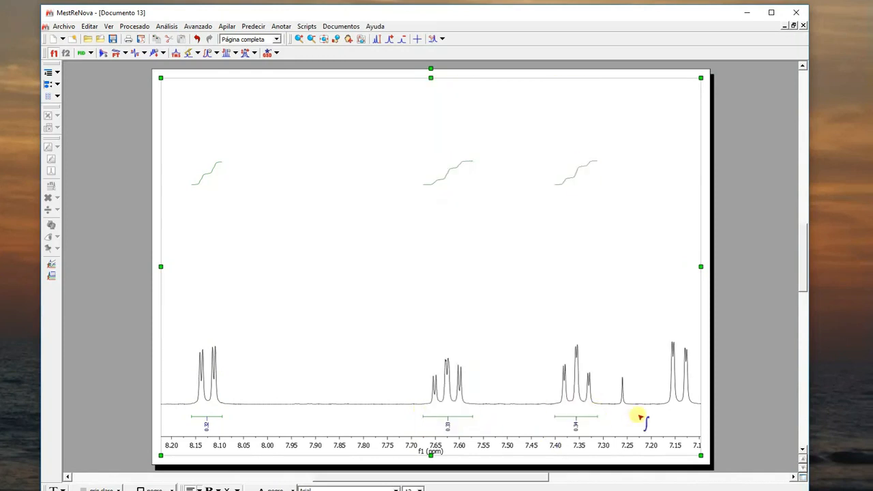
left_click_drag(663, 407, 695, 403)
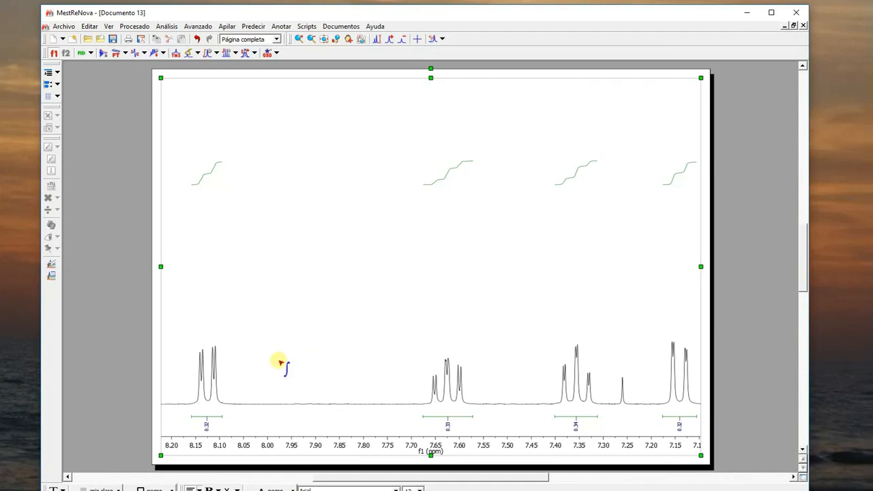
- Manually integrate the broad signal near 10.4 ppm over a region from about 11.1 to 9.5 ppm
left_click(325, 39)
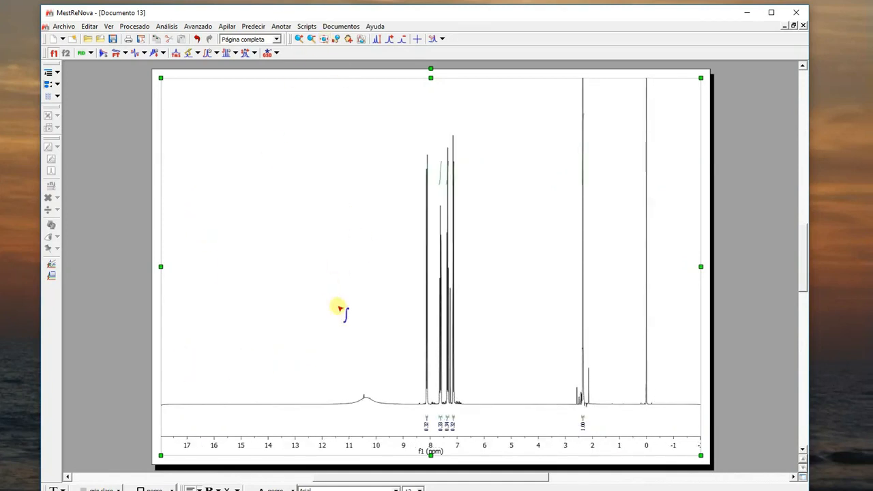
left_click_drag(346, 407, 390, 411)
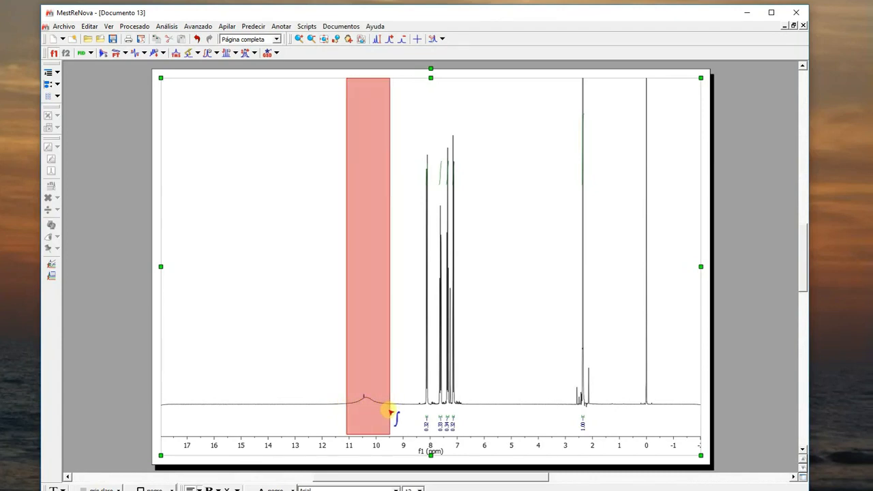
left_click_drag(390, 412, 390, 412)
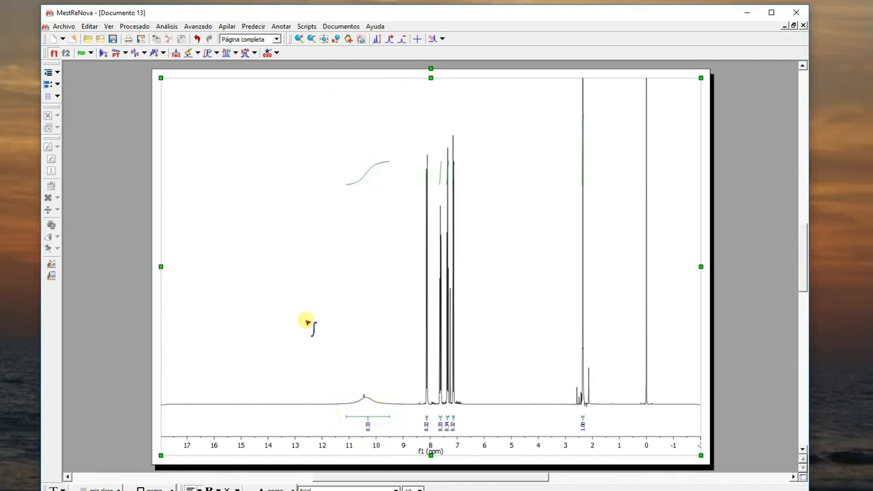
- Normalize the integrals by setting the normalized value of the multiplet near 8.13 ppm to 1.00
left_click(324, 40)
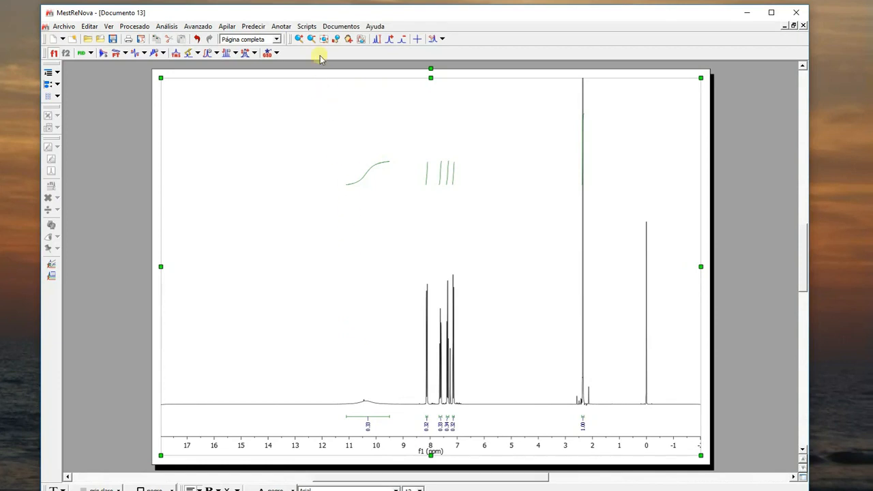
left_click(297, 40)
left_click_drag(338, 349, 484, 365)
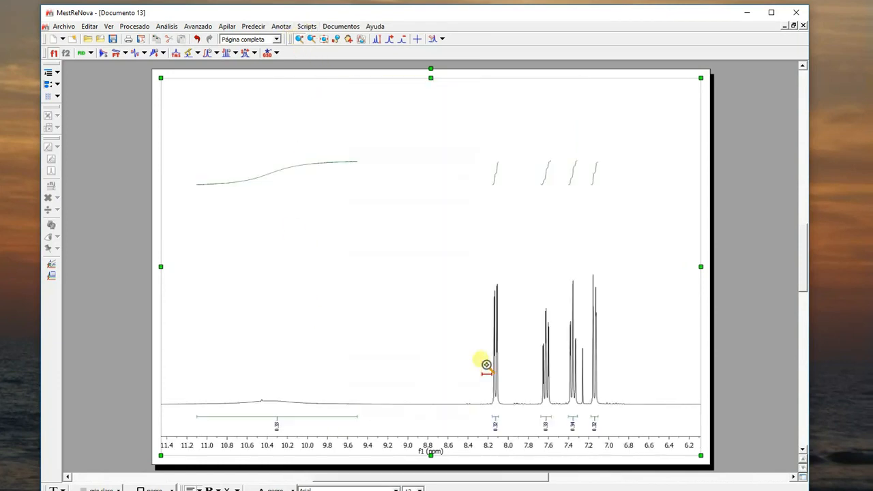
scroll(278, 329, "up", 4)
left_click_drag(481, 404, 628, 399)
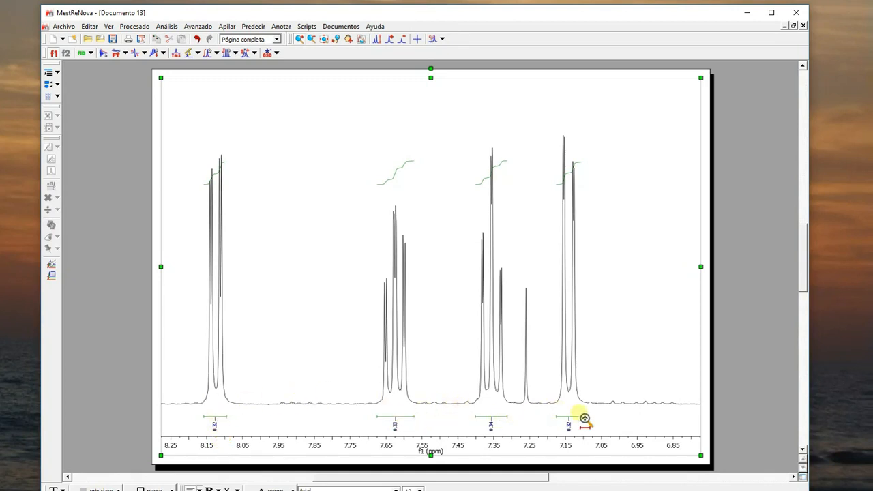
left_click(298, 40)
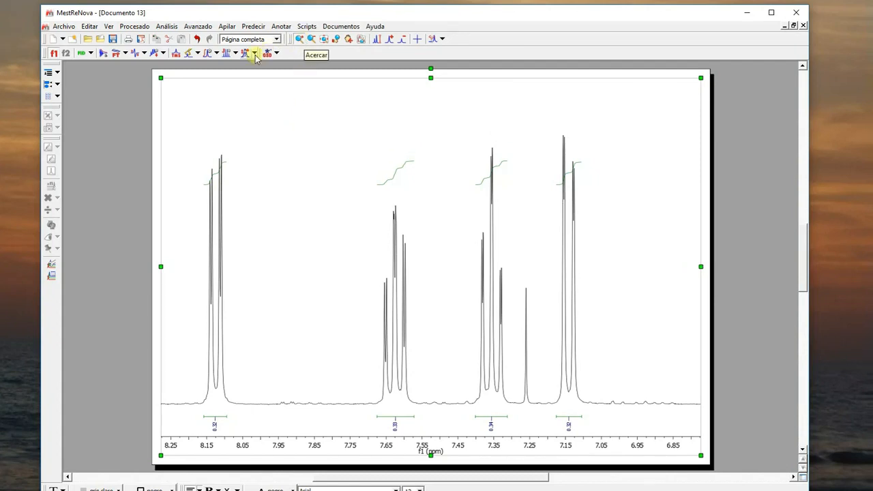
left_click(217, 52)
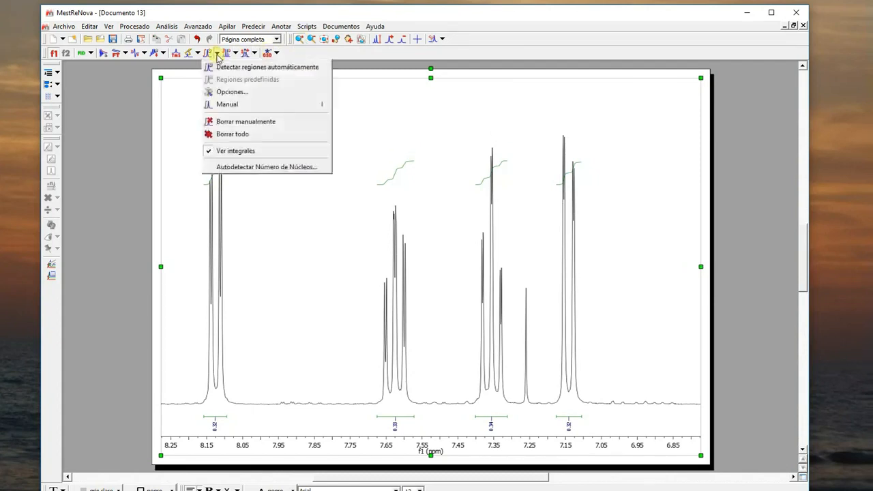
left_click(220, 103)
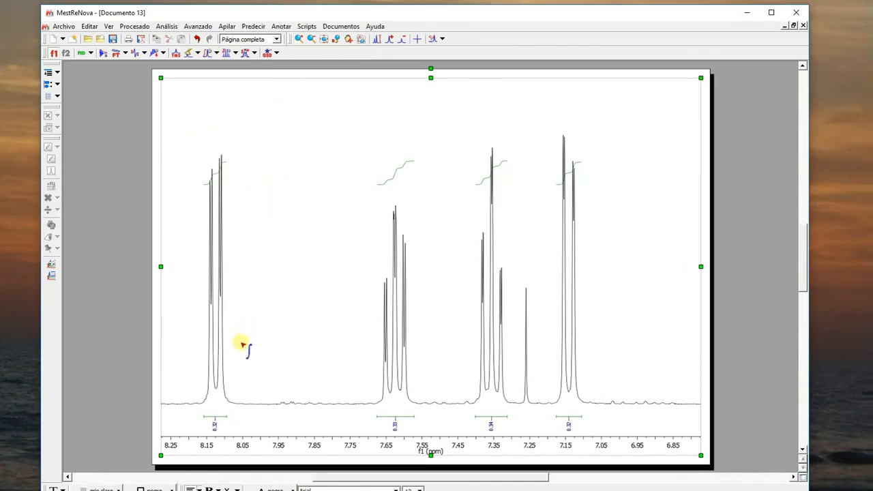
left_click(215, 415)
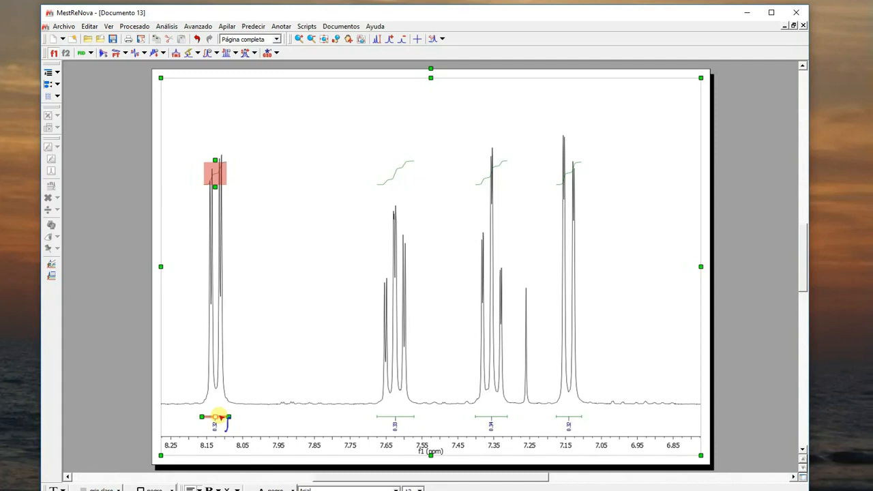
right_click(217, 417)
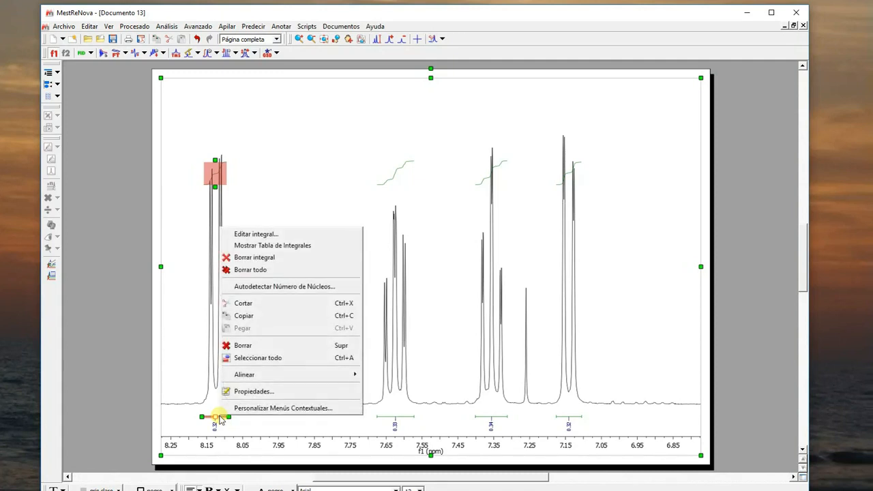
left_click(267, 235)
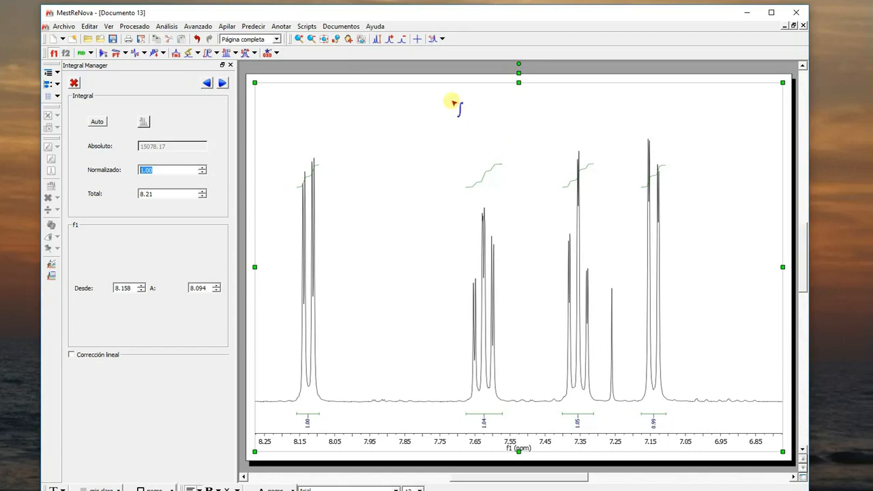
- Limit the displayed spectrum to about 11.7 to -0.5 ppm and reduce the peak intensity
left_click(324, 40)
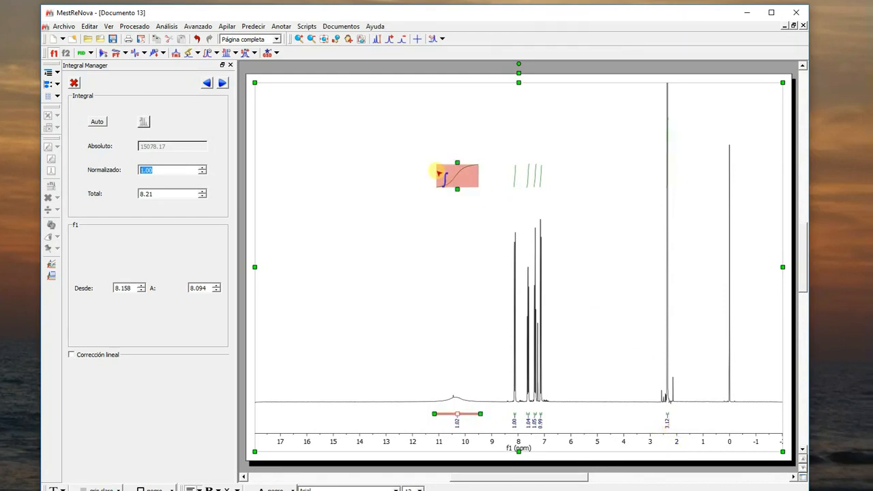
left_click(300, 39)
left_click_drag(420, 381, 745, 410)
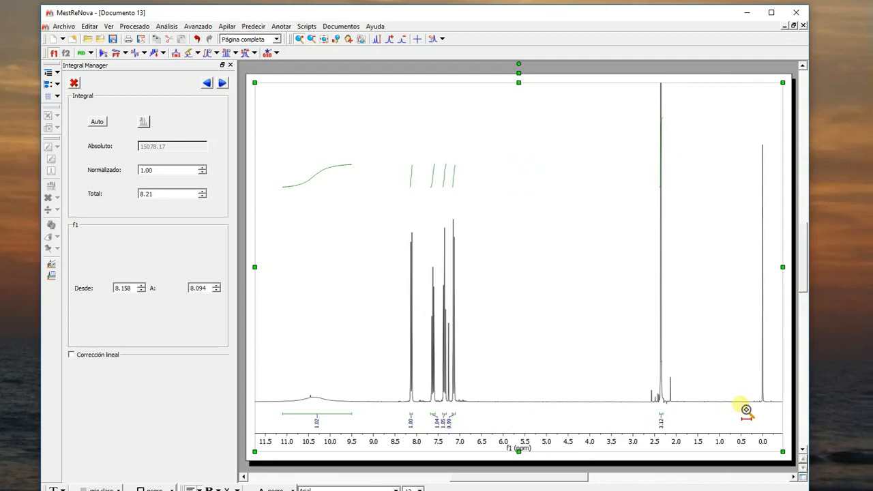
scroll(712, 292, "down", 5)
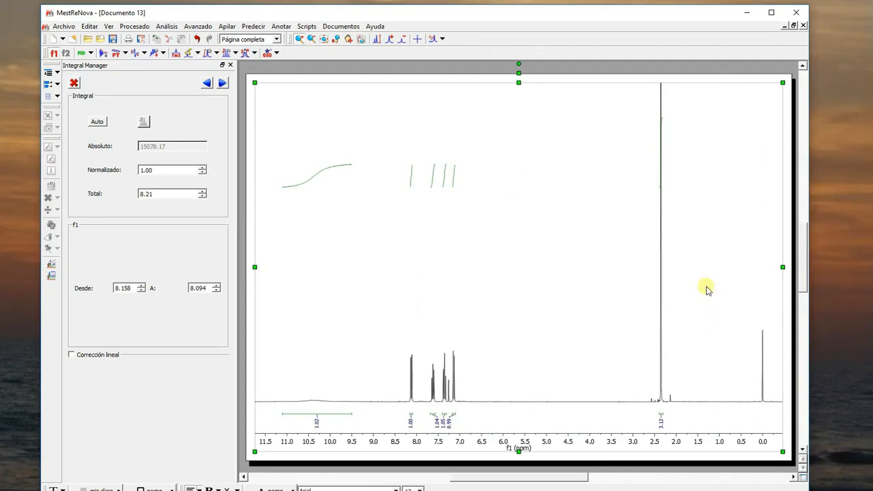
- Close the Integral Manager and manually pick the peaks of the aromatic multiplets near 8.13, 7.62, 7.35 and 7.14 ppm, leaving out the solvent peak
scroll(707, 291, "down", 2)
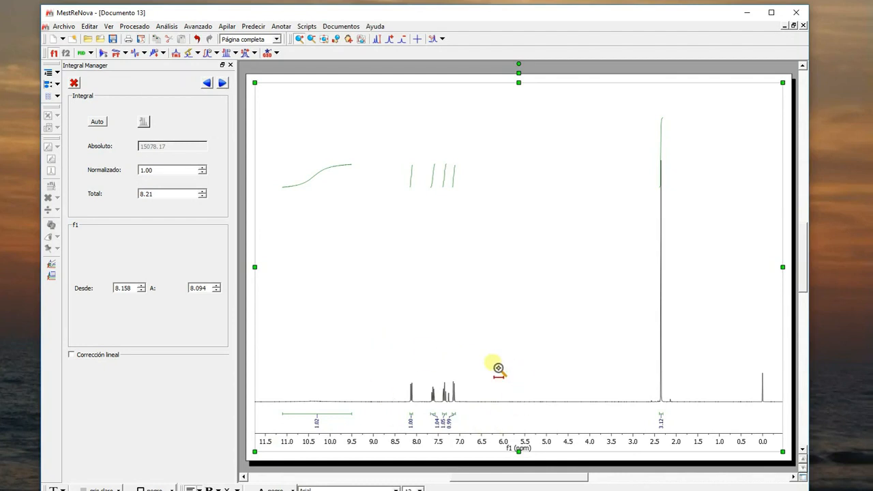
left_click(231, 65)
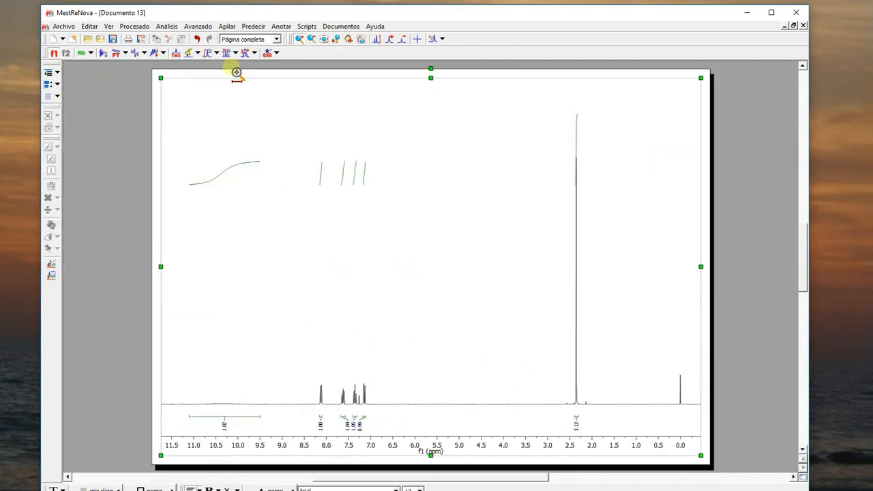
left_click(199, 53)
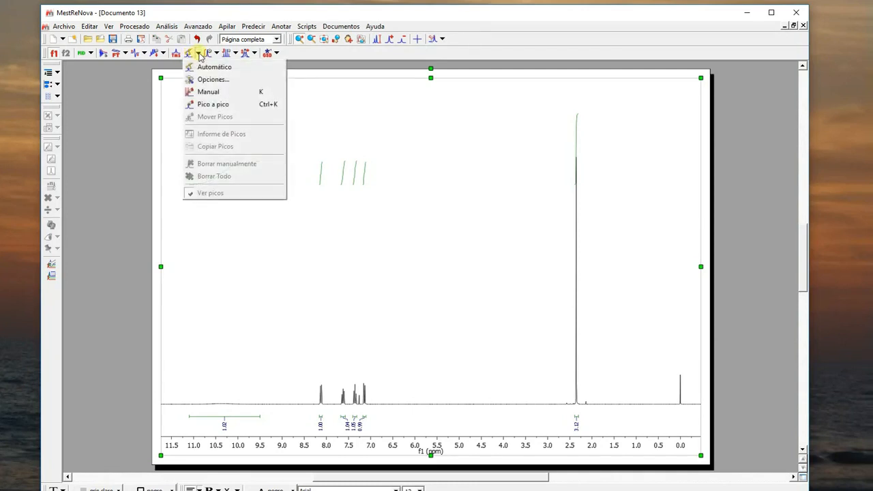
left_click(203, 94)
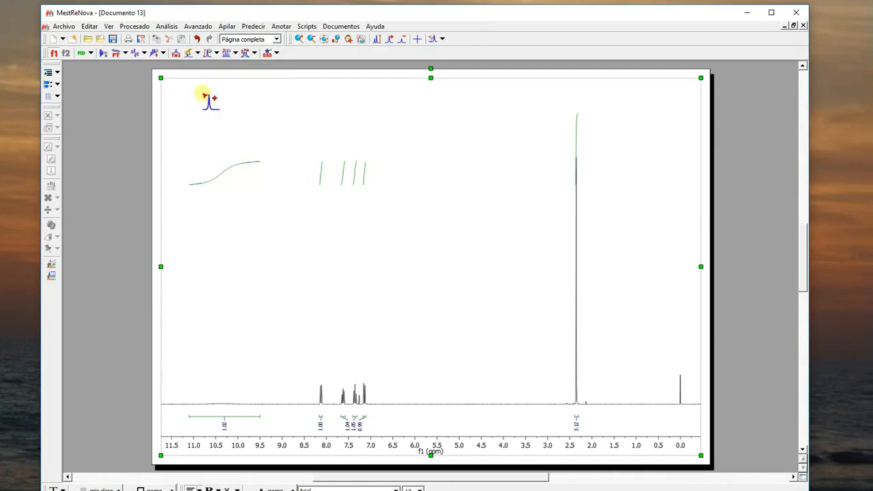
left_click(298, 41)
left_click_drag(307, 389, 388, 404)
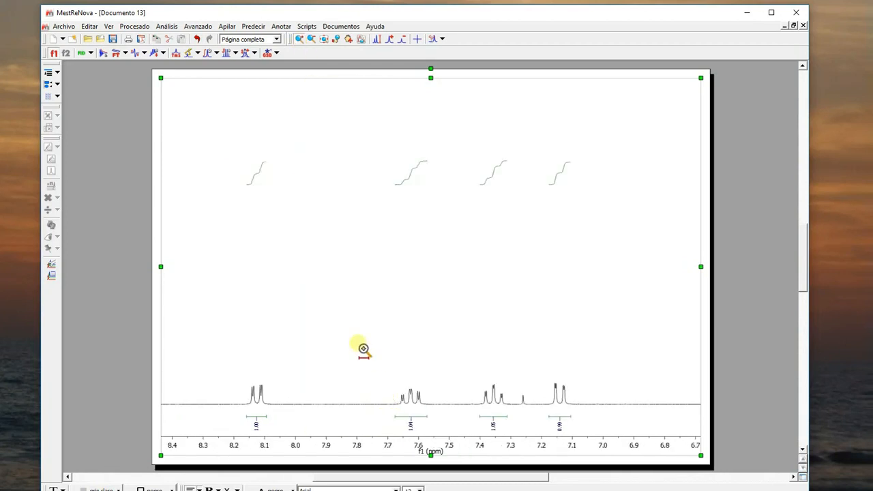
left_click(197, 53)
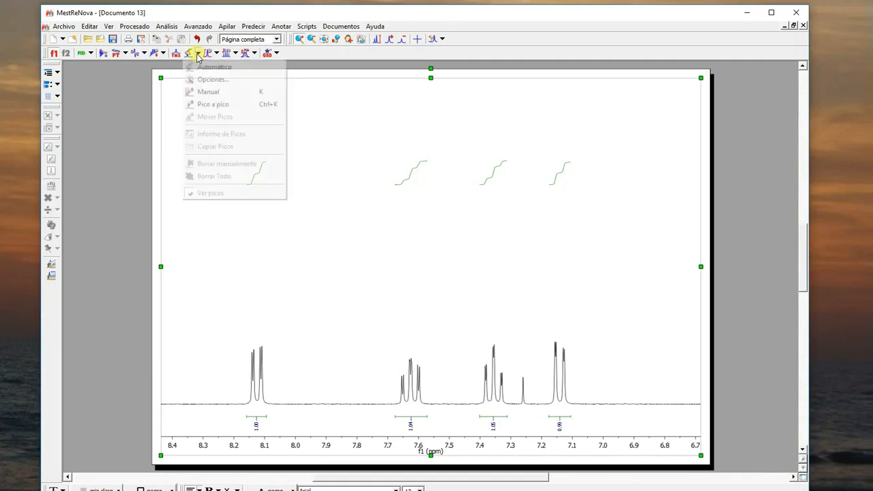
left_click(204, 91)
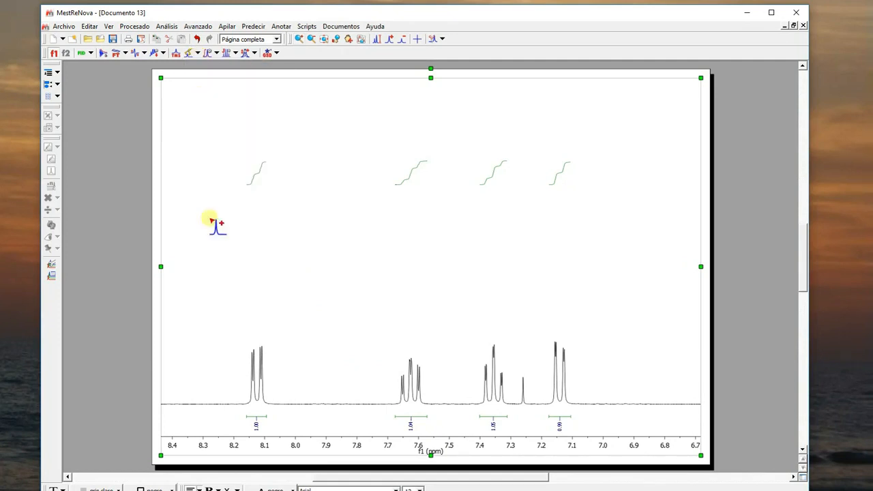
left_click_drag(238, 301, 279, 376)
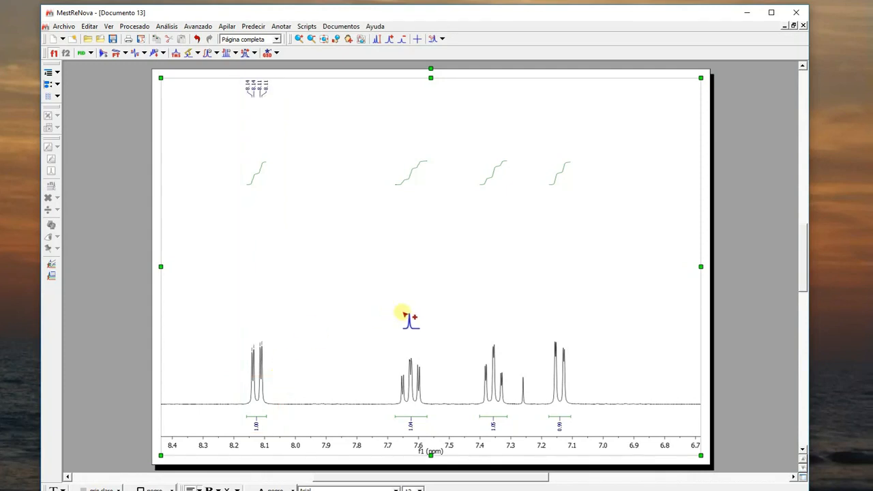
left_click_drag(384, 311, 428, 386)
left_click_drag(480, 318, 510, 387)
left_click_drag(550, 311, 571, 366)
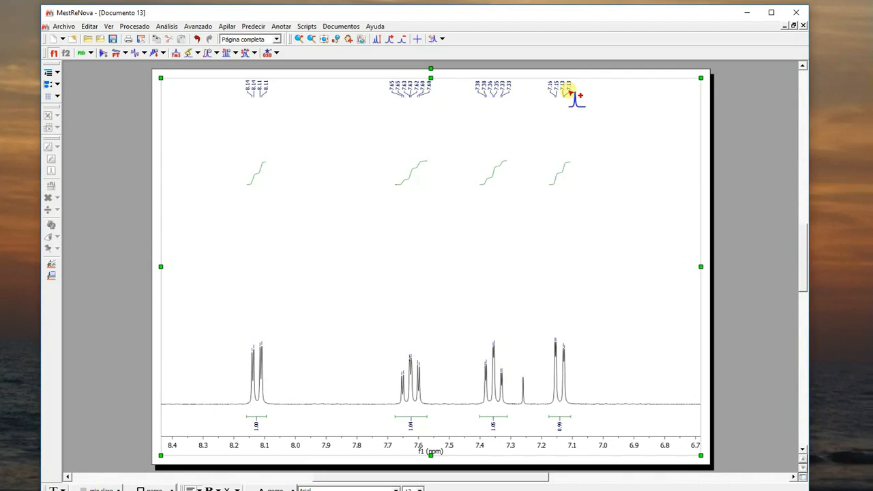
- Display the full spectrum and manually pick the singlet near 2.35 ppm
left_click(322, 38)
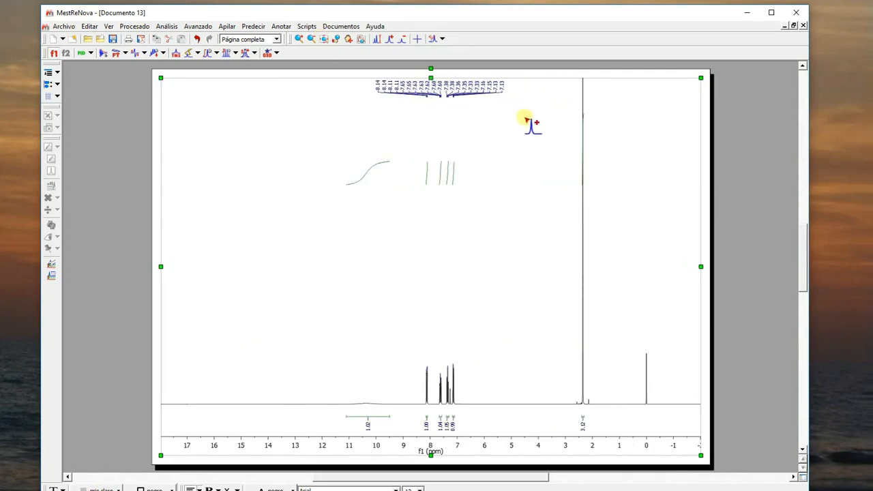
key("Escape")
scroll(566, 138, "up", 2)
scroll(566, 138, "down", 3)
key("k")
left_click_drag(567, 104, 597, 153)
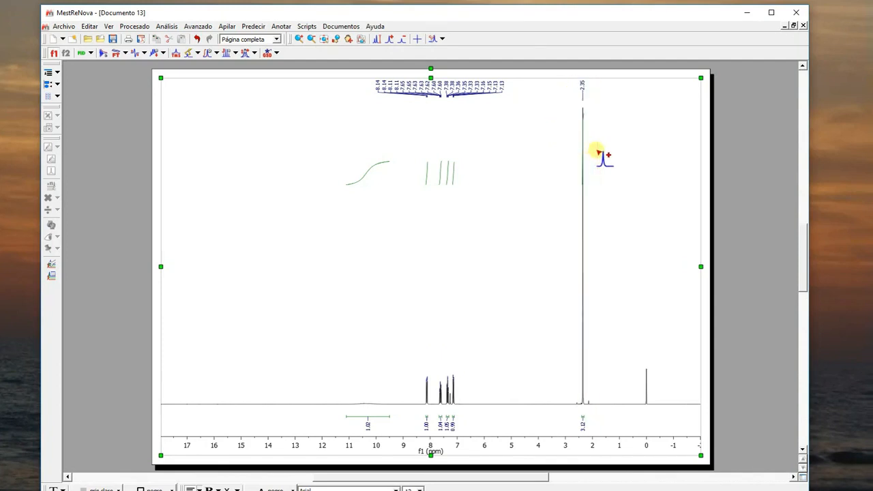
- Examine the picked peaks and integrals of the aromatic multiplets in an enlarged view from about 8.3 to 7.0 ppm
left_click(298, 39)
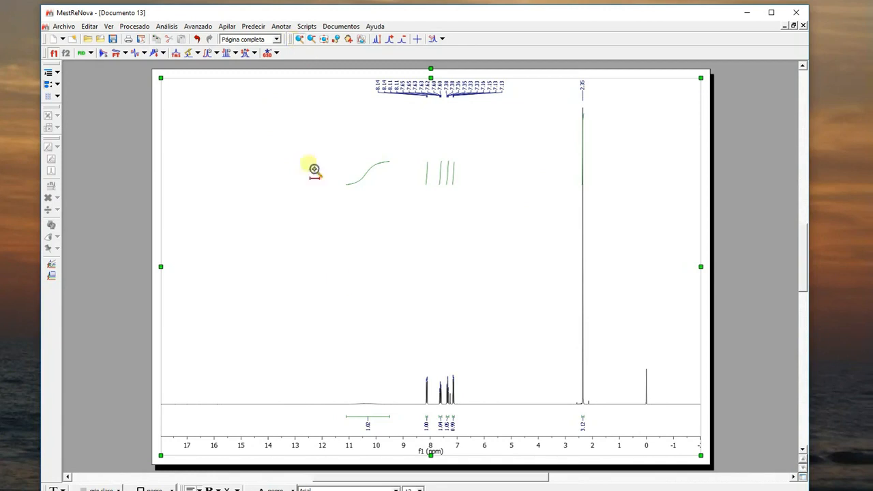
left_click_drag(348, 320, 662, 429)
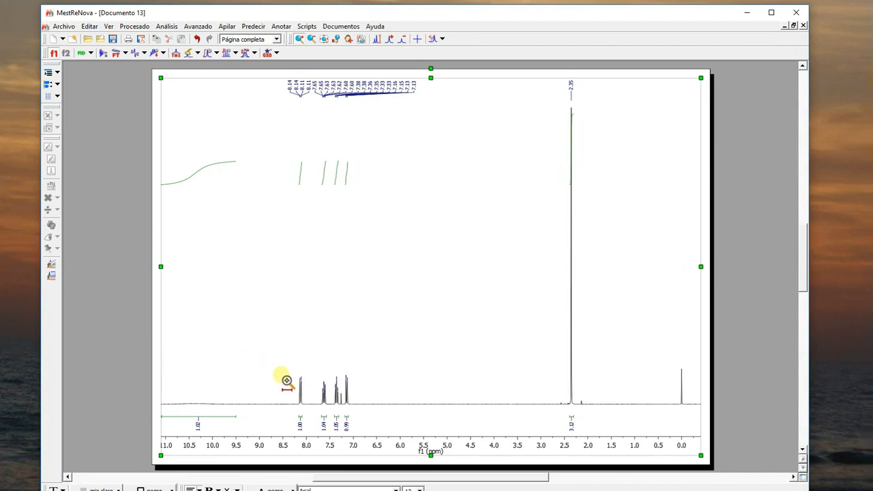
left_click_drag(286, 380, 369, 386)
left_click_drag(224, 379, 610, 391)
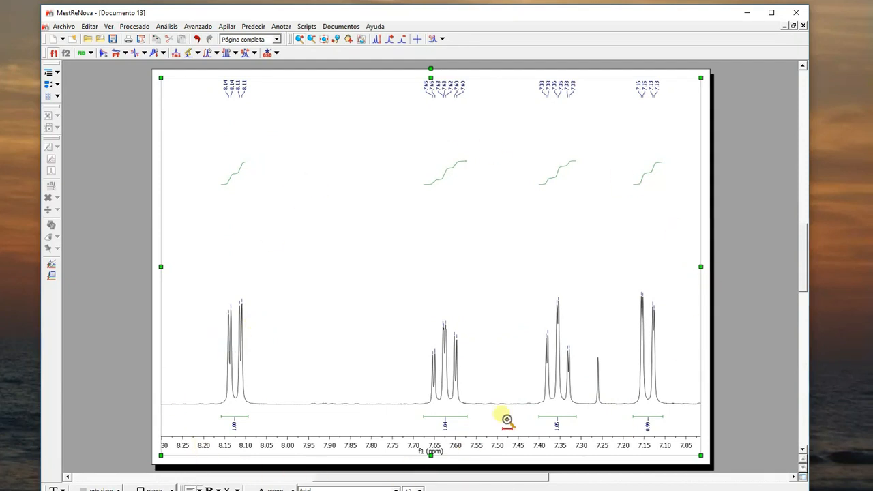
left_click(64, 27)
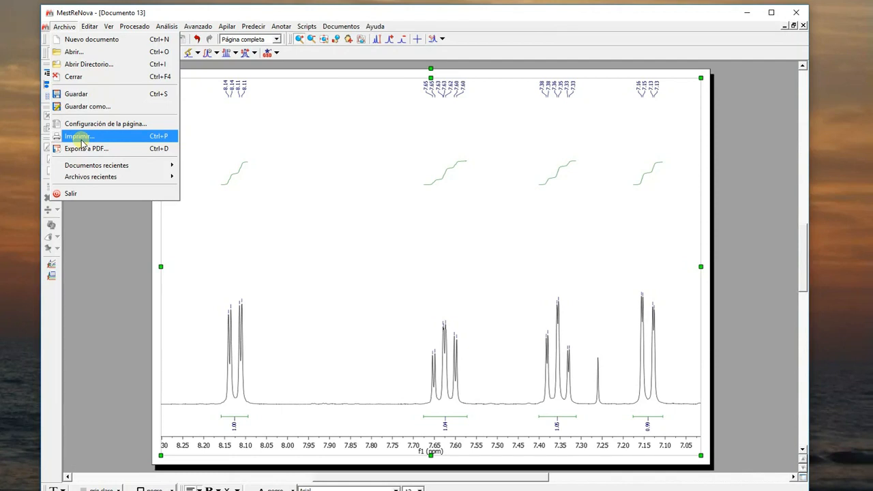
left_click(169, 12)
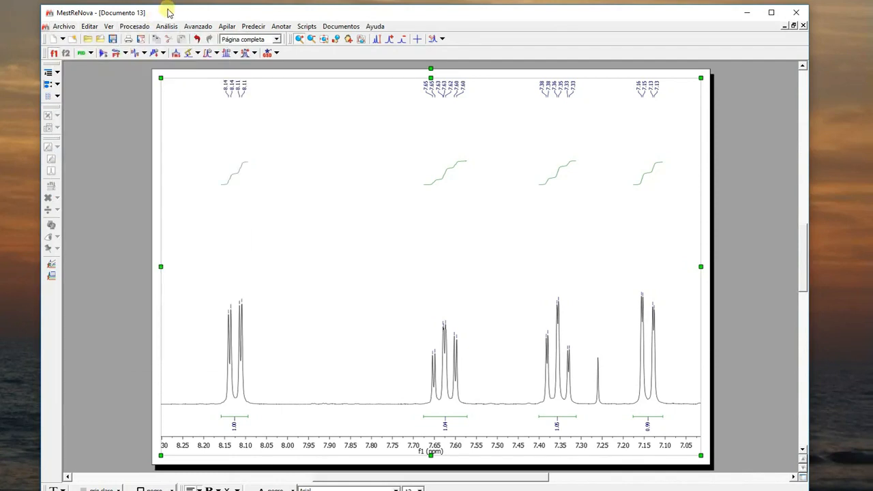
- Limit the spectrum to about 11.2 to 0 ppm and create an expansion inset of the aromatic region from about 8.4 to 6.9 ppm
left_click(323, 40)
left_click_drag(345, 374, 647, 383)
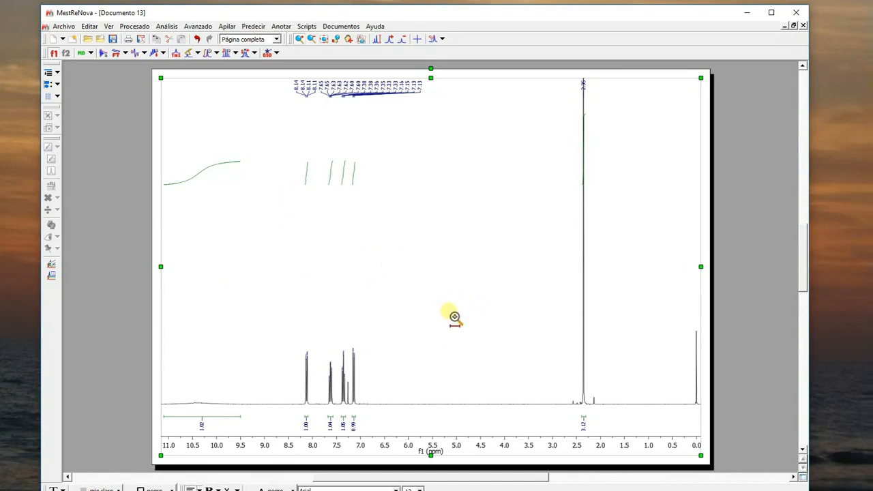
left_click(363, 40)
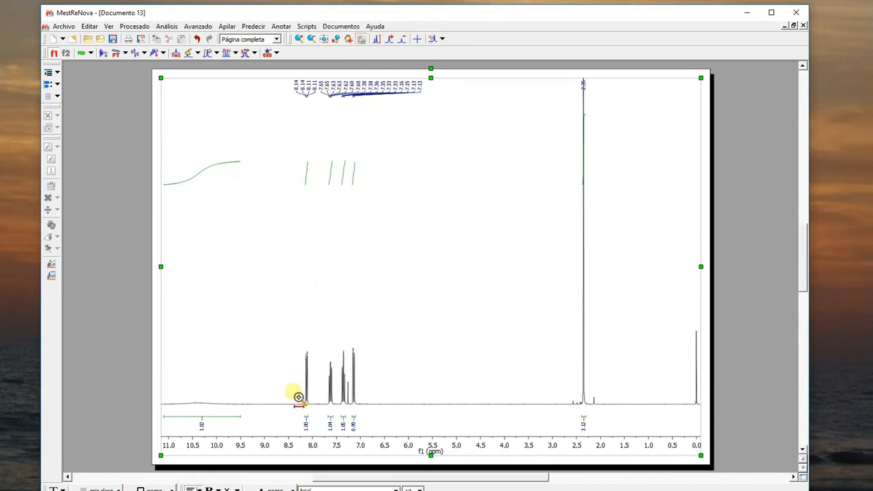
left_click_drag(298, 397, 369, 401)
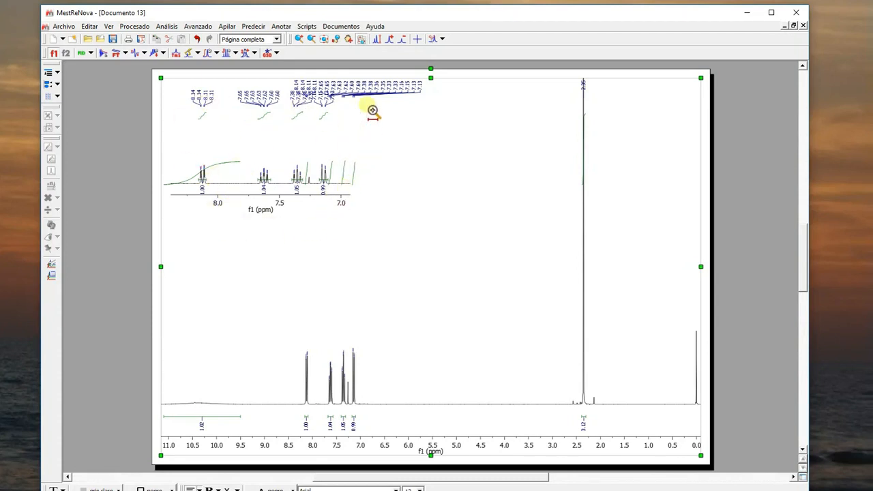
- Increase the peak intensity in the aromatic inset and narrow its range to about 8.2 to 7.05 ppm
left_click(349, 39)
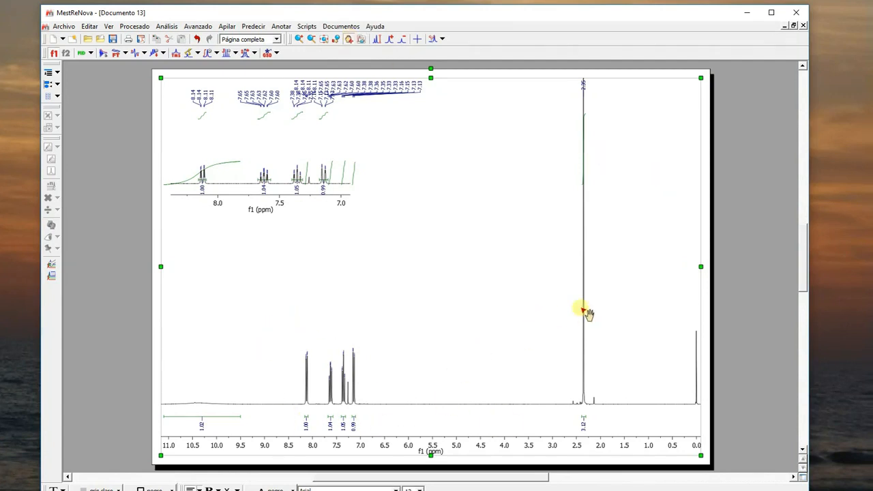
left_click(292, 191)
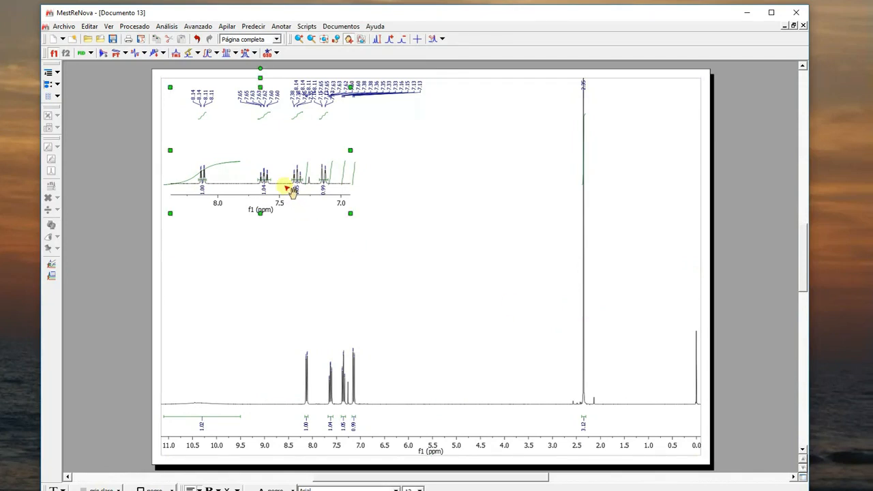
left_click(391, 40)
left_click(391, 40)
left_click(390, 40)
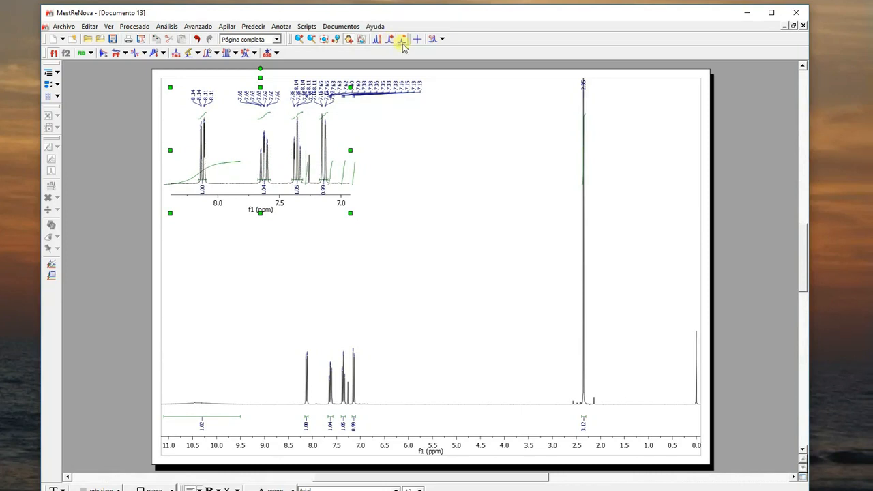
left_click(403, 41)
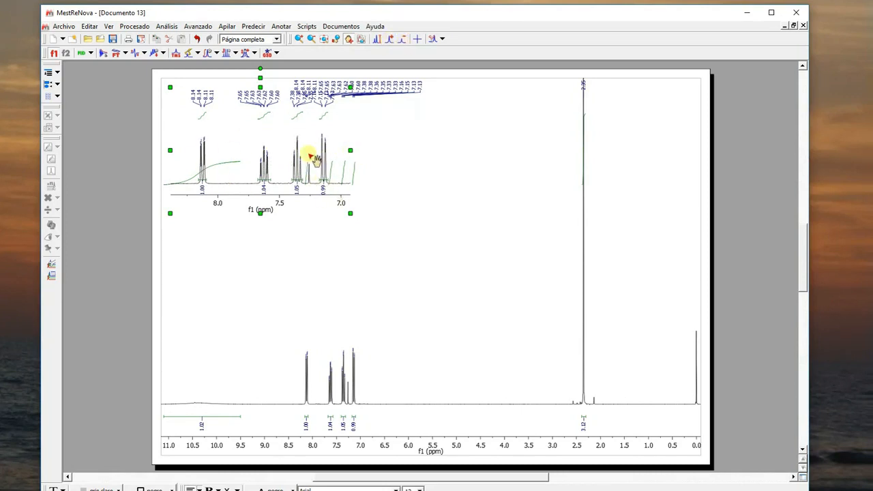
left_click_drag(195, 179, 334, 180)
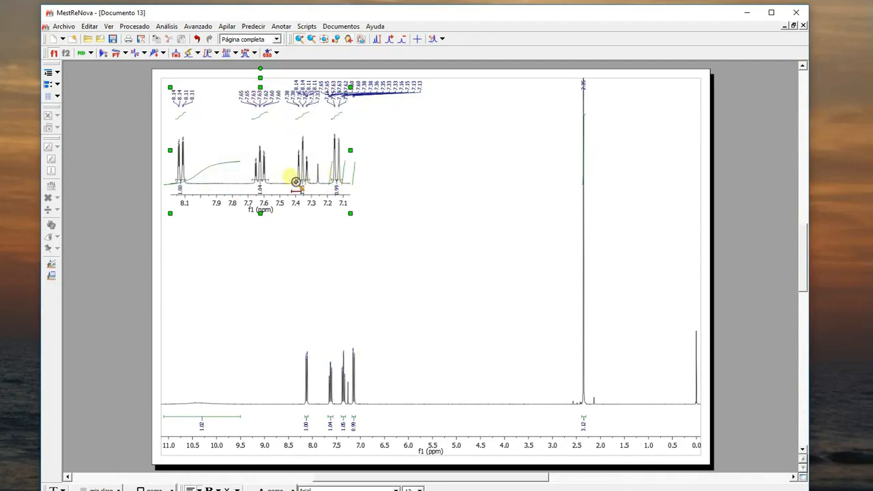
- Enlarge the aromatic inset to fill the space beside the 2.35 ppm singlet and shift it slightly down
left_click(349, 39)
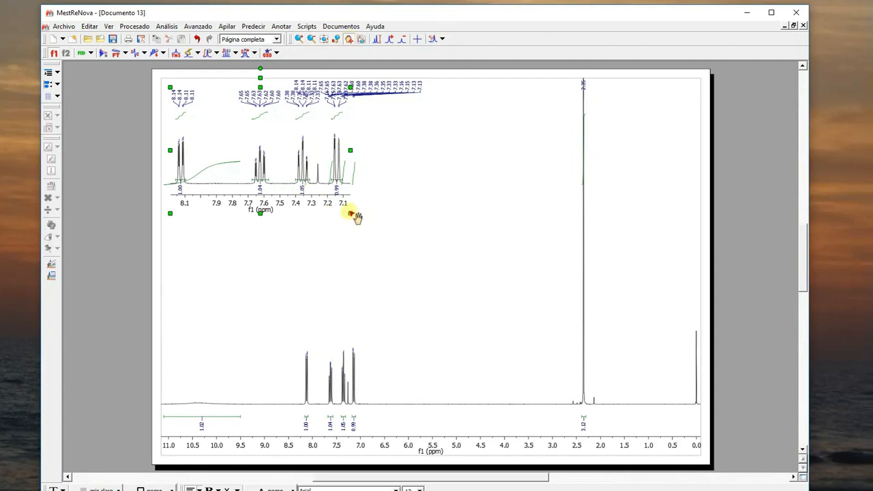
left_click_drag(351, 214, 456, 297)
left_click_drag(455, 193, 501, 192)
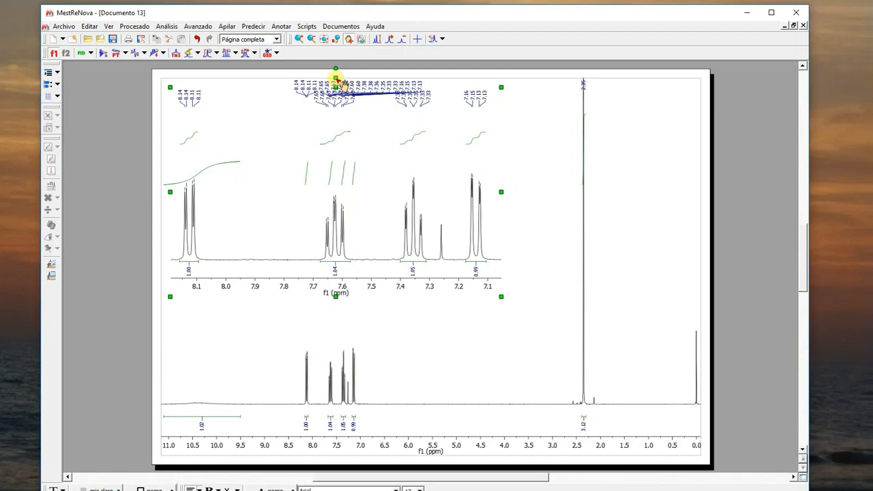
mouse_move(337, 81)
left_mouse_down()
mouse_move(349, 93)
mouse_move(336, 89)
left_mouse_up()
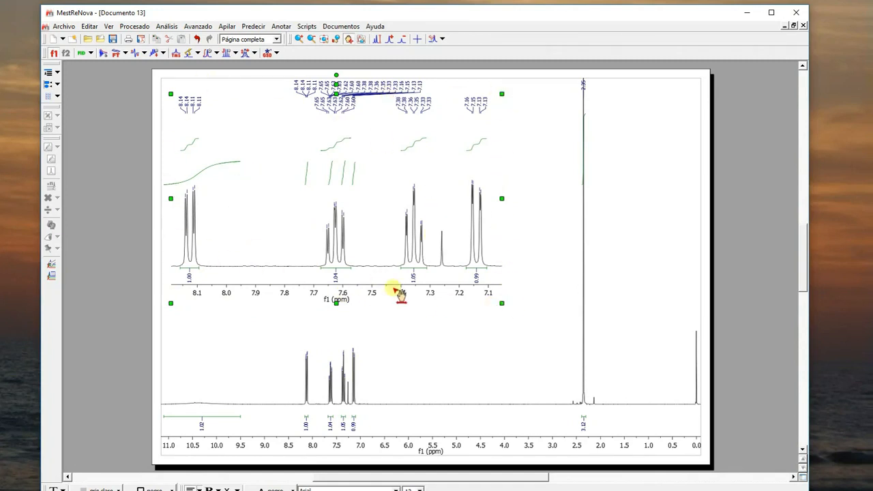
left_click(664, 295)
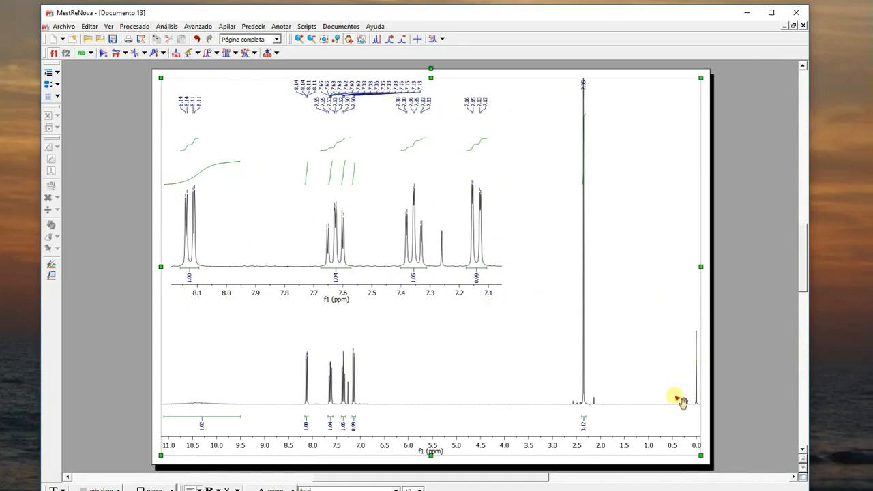
- Hide the integrals in the aromatic inset and move it further down, clear of the main spectrum's peak labels
scroll(679, 364, "up", 2)
scroll(678, 363, "down", 2)
left_click(349, 203)
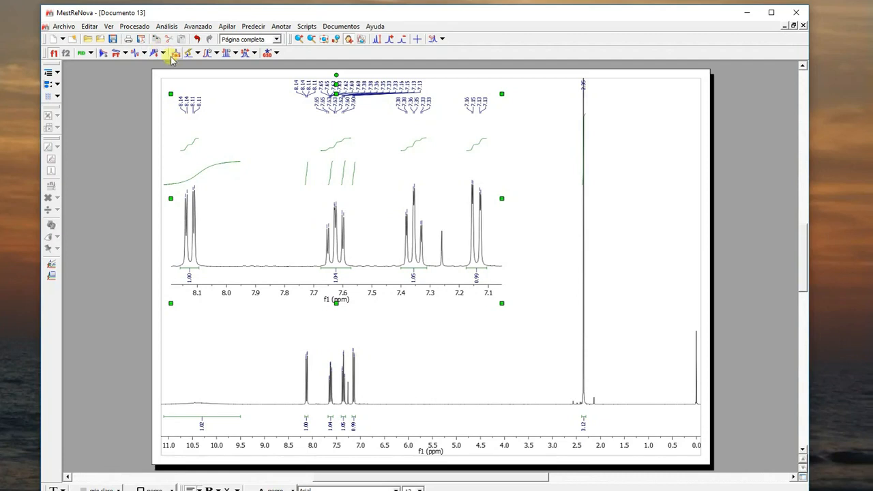
left_click(217, 53)
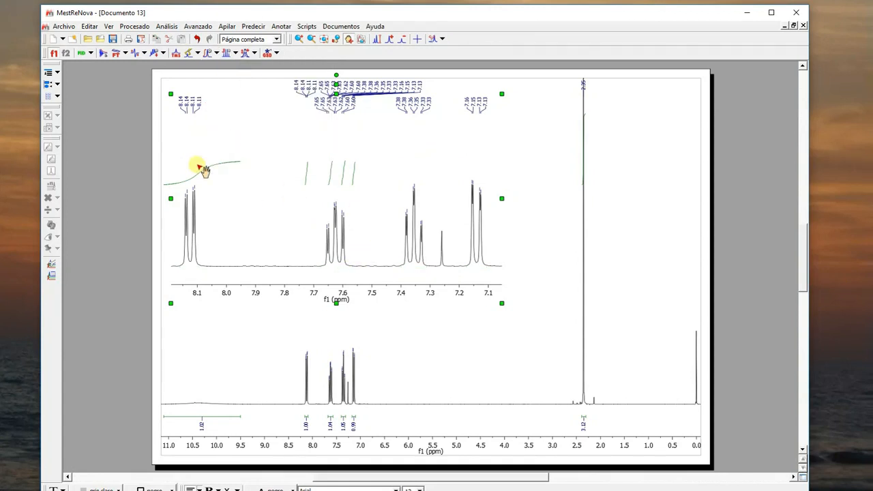
left_click_drag(343, 91, 421, 91)
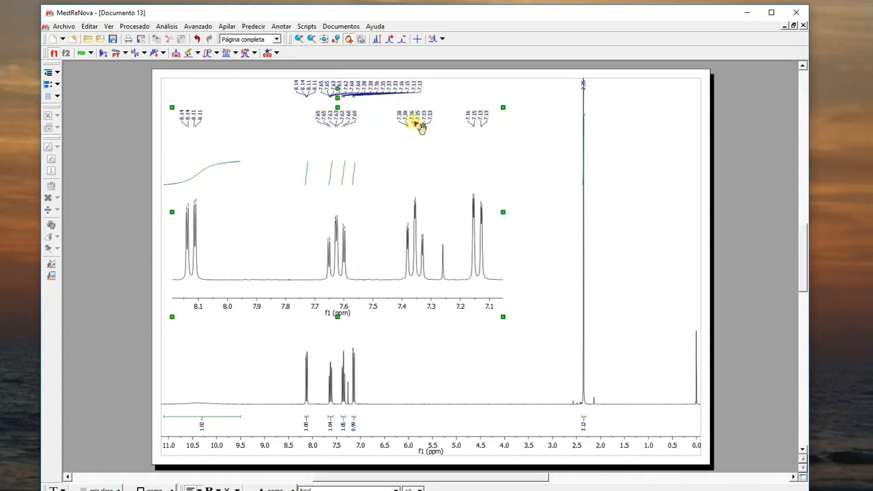
left_click_drag(175, 119, 195, 119)
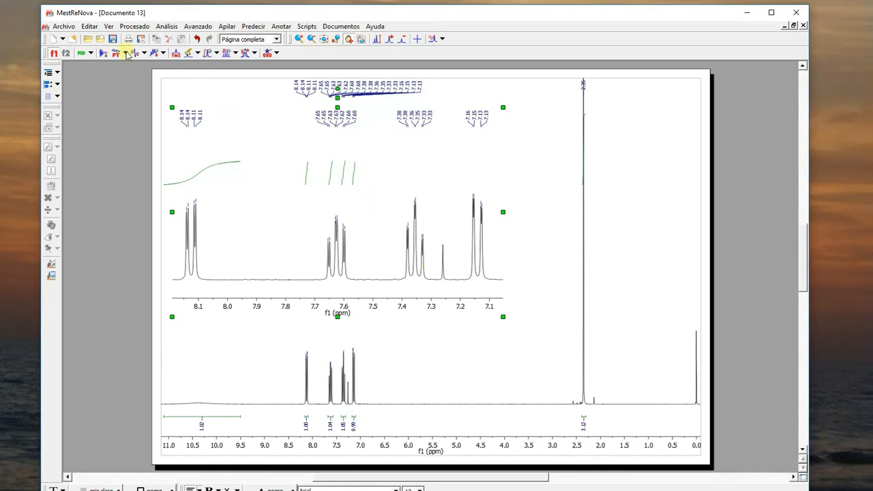
- Set the aromatic inset's peak labels to Hz units and hide its peak marks
left_click(90, 27)
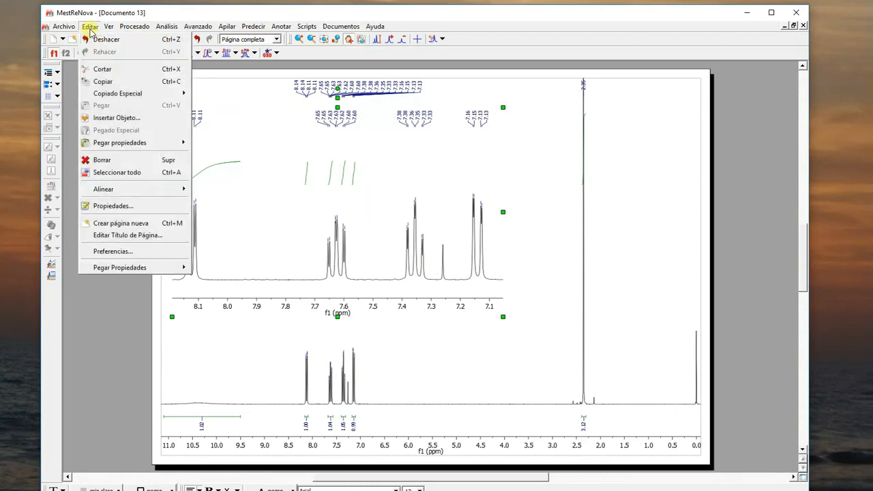
left_click(109, 206)
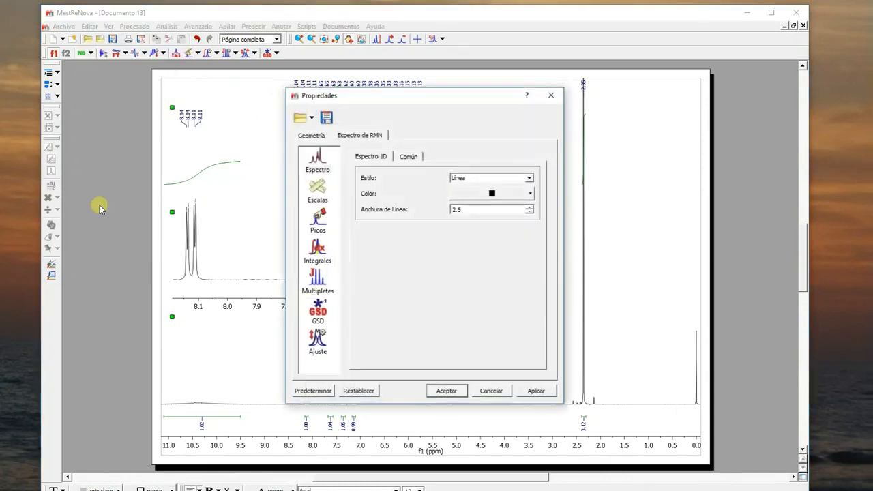
left_click(323, 163)
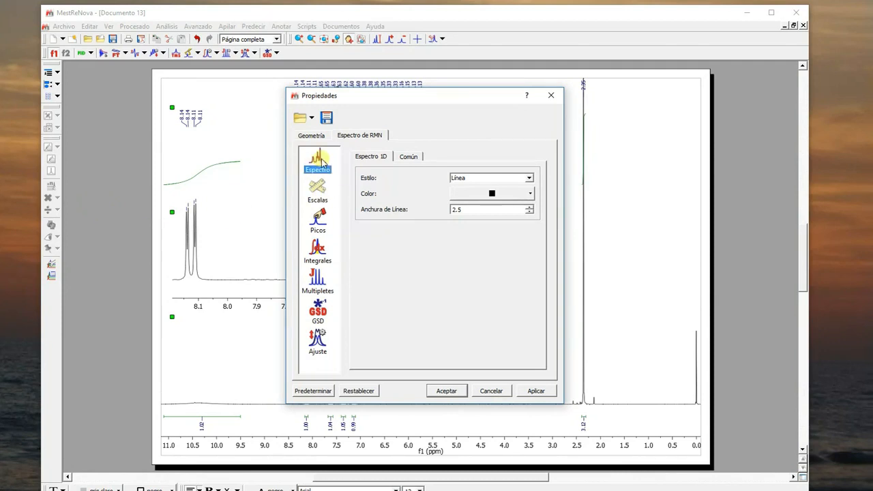
left_click(322, 255)
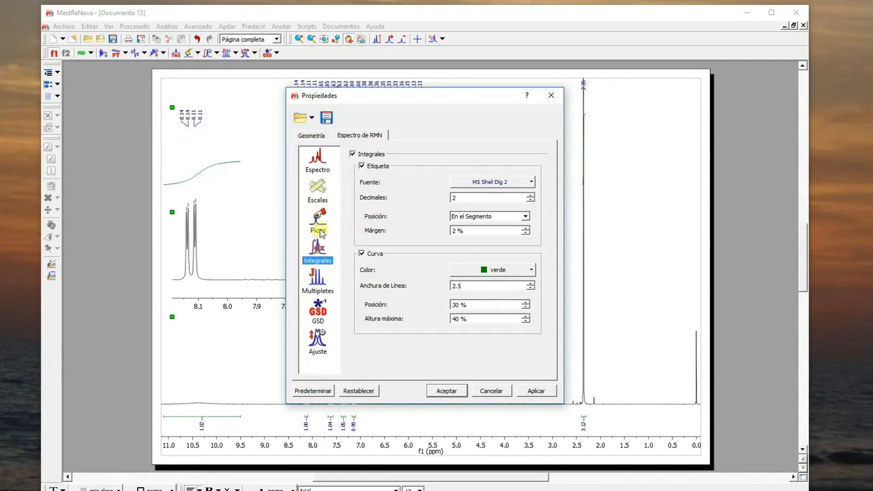
left_click(321, 226)
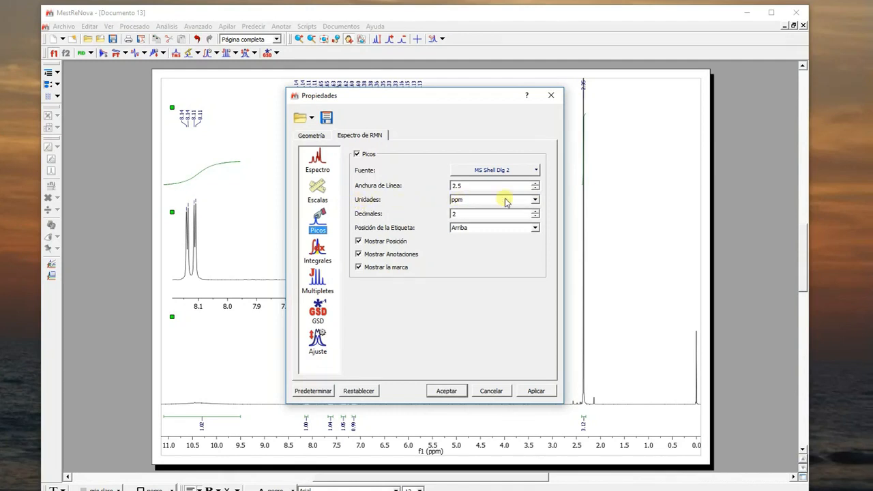
left_click(536, 202)
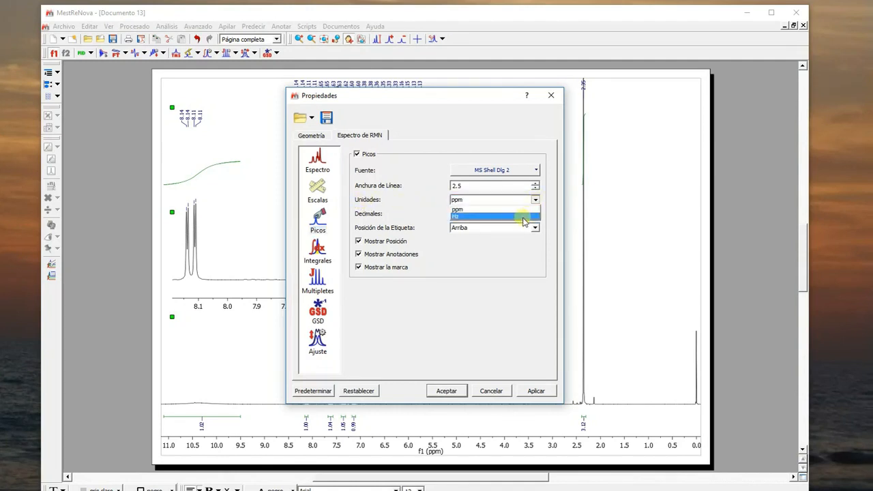
left_click(523, 219)
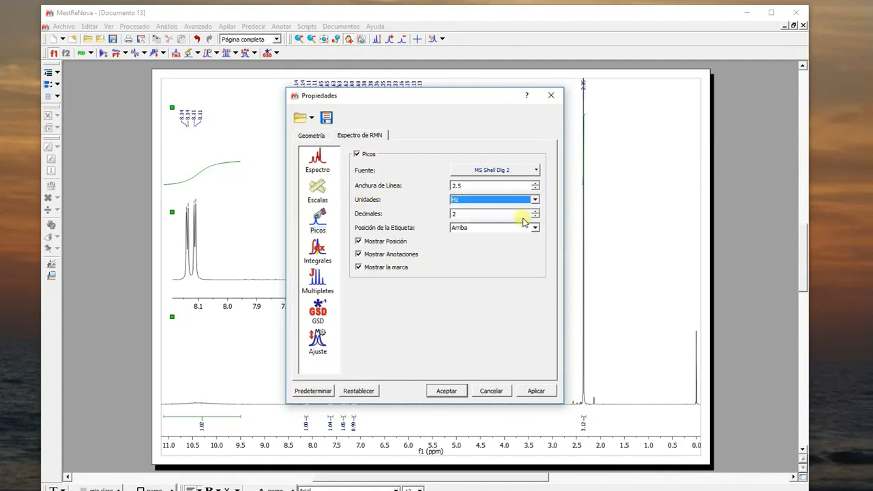
left_click(359, 268)
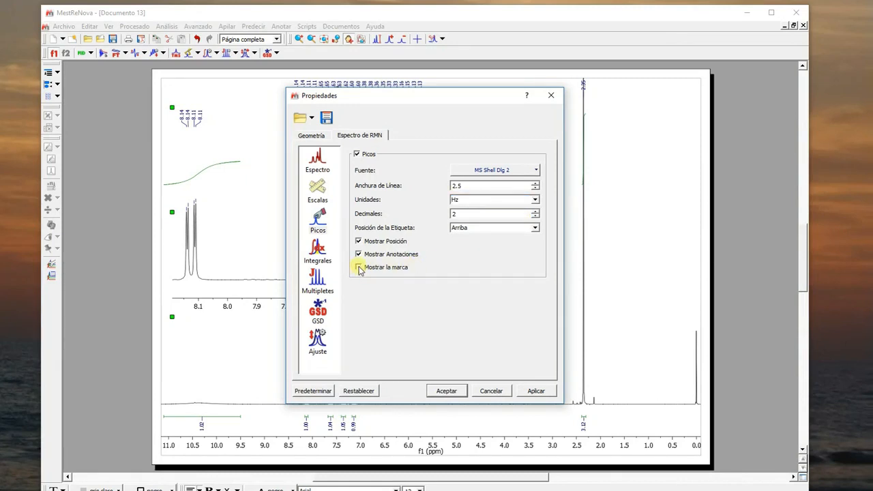
left_click(536, 391)
left_click(446, 391)
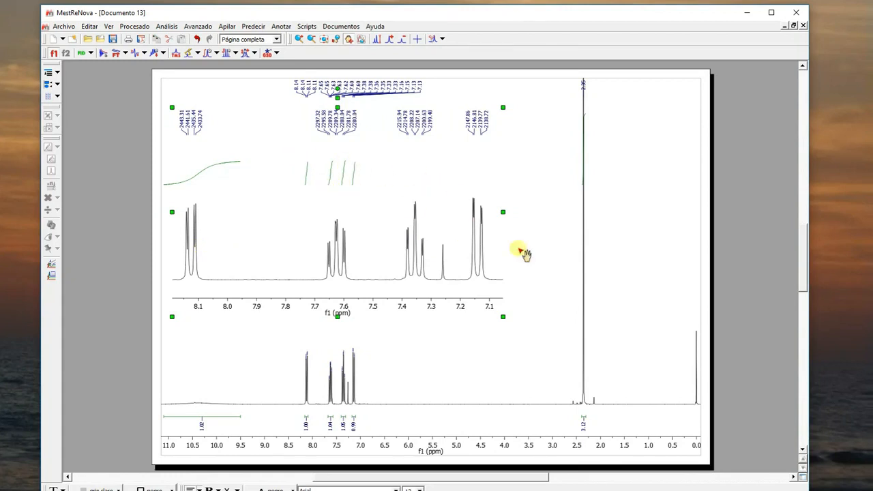
- Hide the integral curves of the main spectrum while keeping the integral labels
left_click(667, 119)
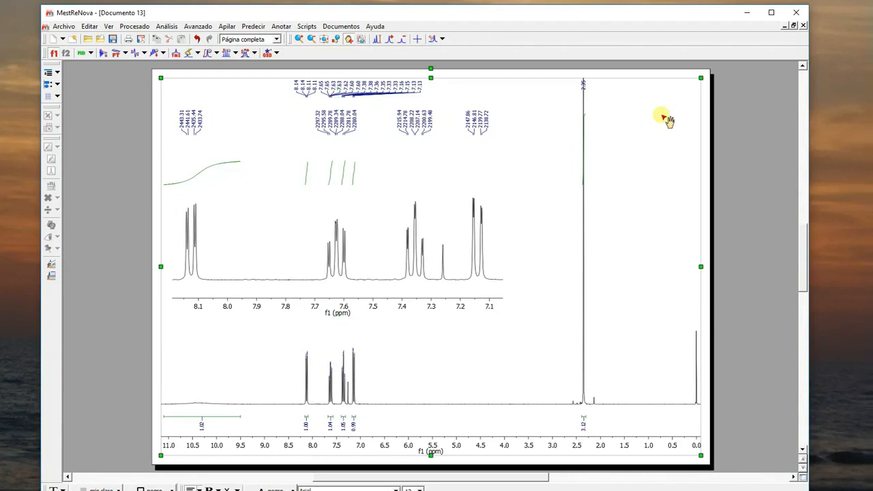
left_click(89, 27)
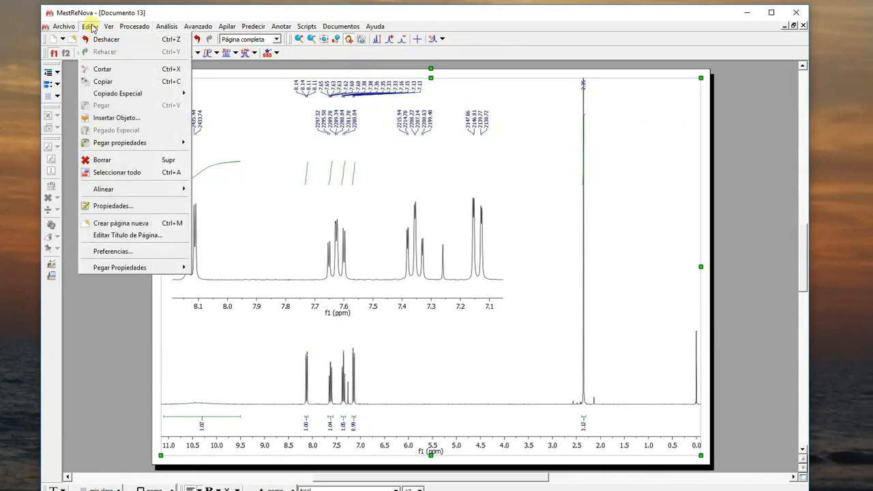
left_click(106, 206)
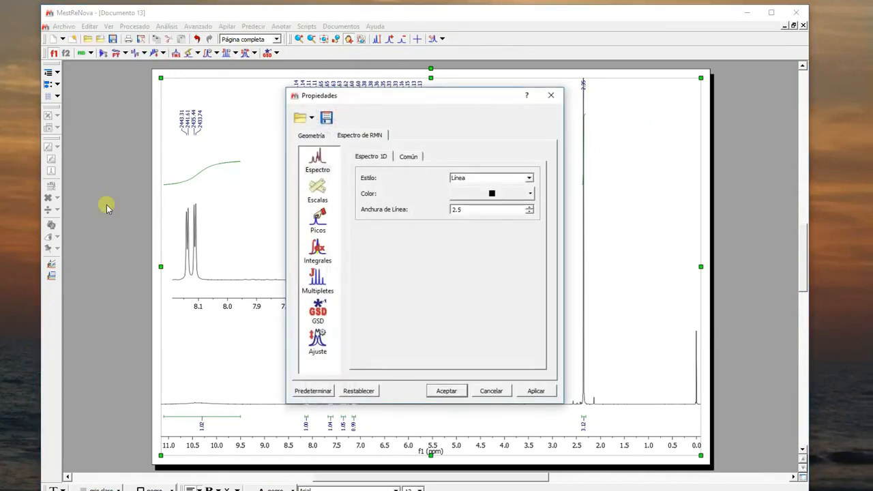
left_click(316, 251)
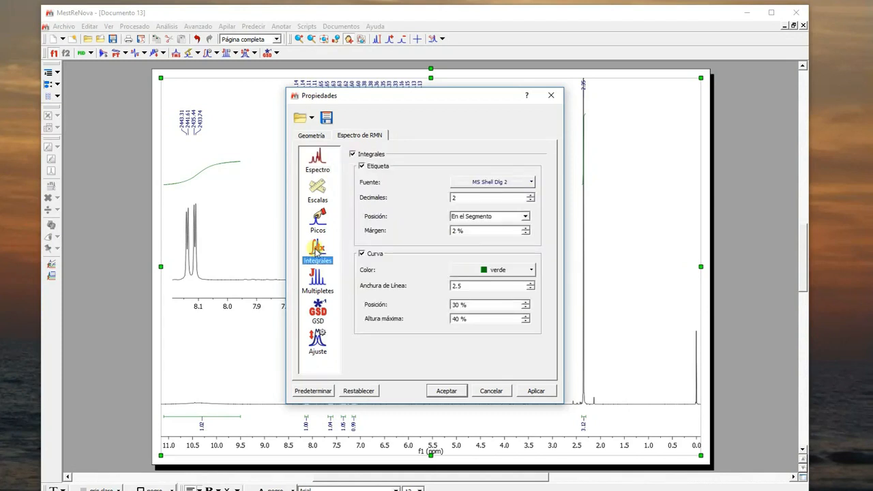
left_click(362, 254)
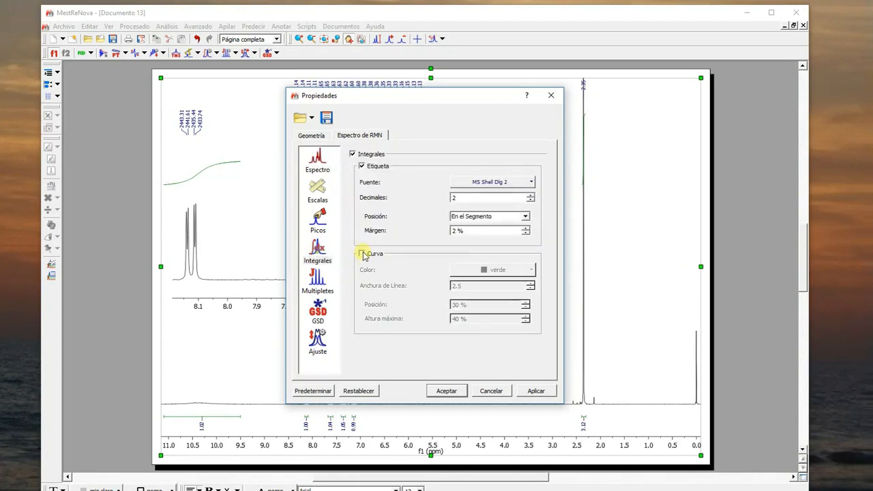
left_click(534, 390)
left_click(446, 391)
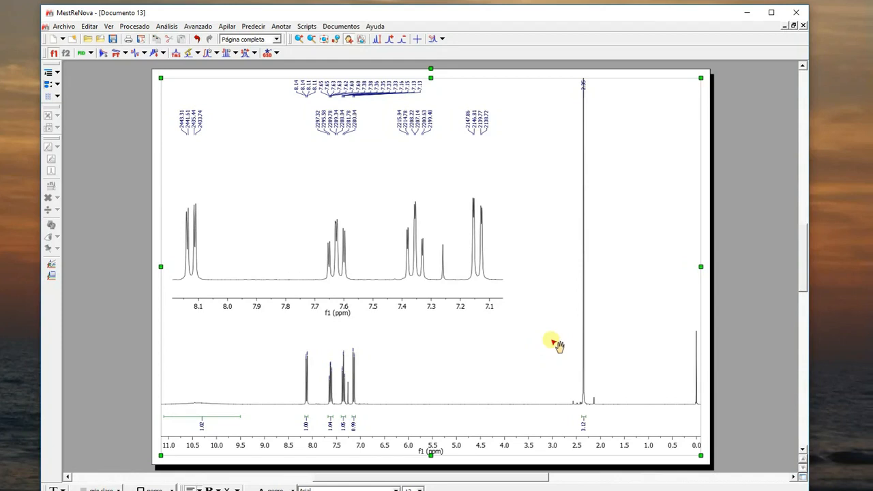
- Decrease the main spectrum's intensity until the 2.35 ppm singlet fits below its peak label
left_click(403, 43)
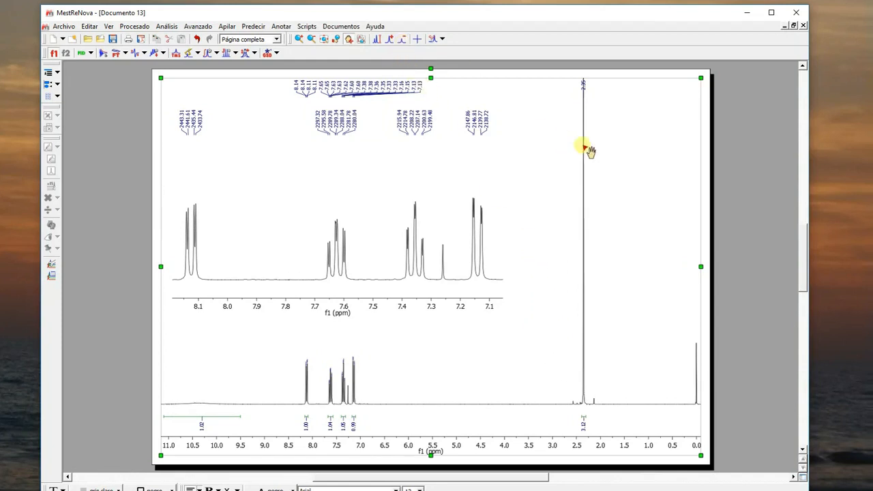
left_click(402, 38)
left_click(402, 40)
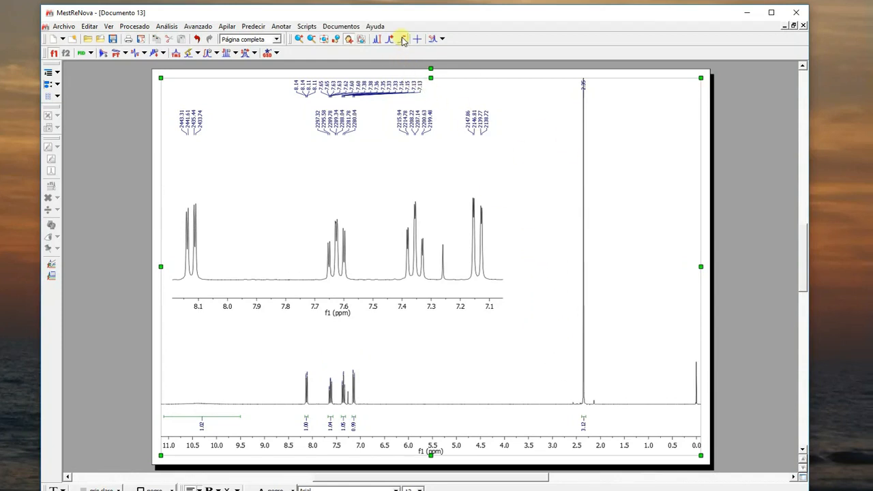
left_click(402, 40)
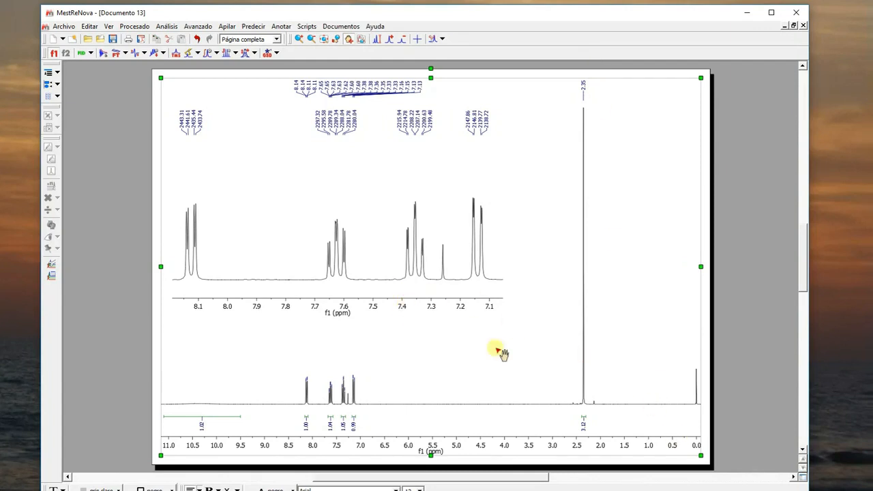
- Add the text annotation "Aspirin - CDCl3 - 300 MHz" above the aromatic inset, beside the main spectrum's peak labels
left_click(281, 27)
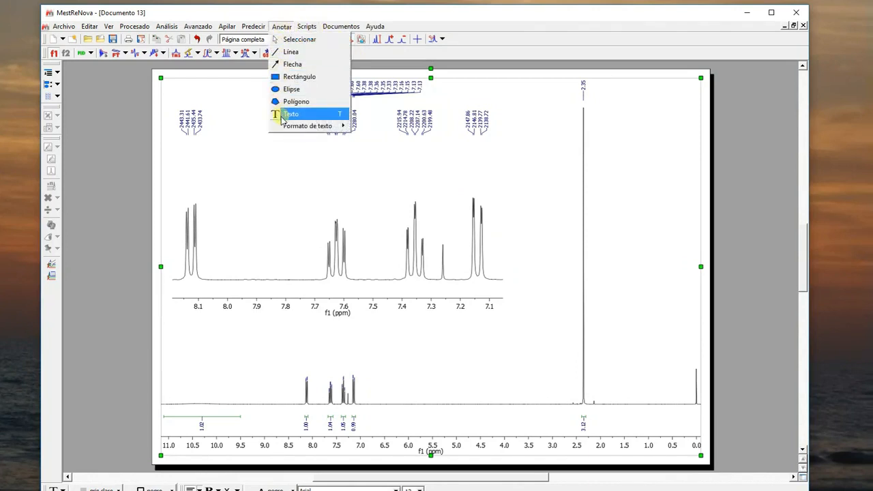
left_click(282, 116)
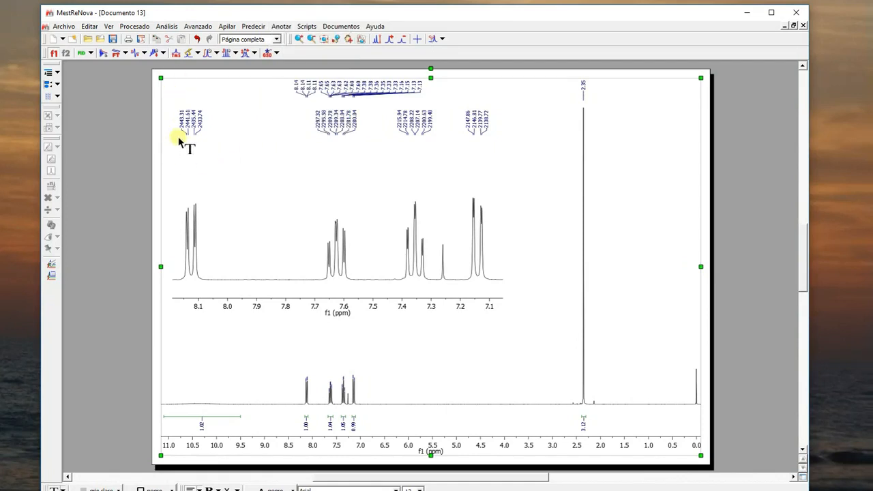
left_click_drag(177, 82, 283, 101)
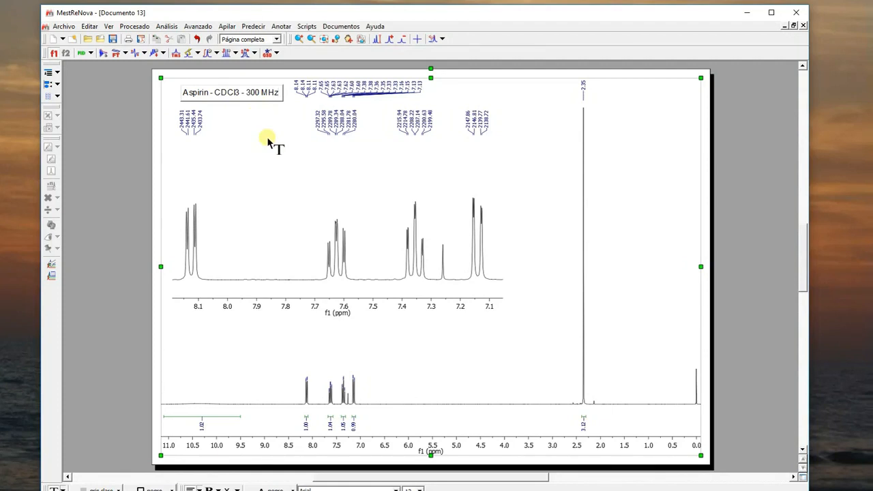
- Save the annotated aspirin spectrum document
left_click(63, 27)
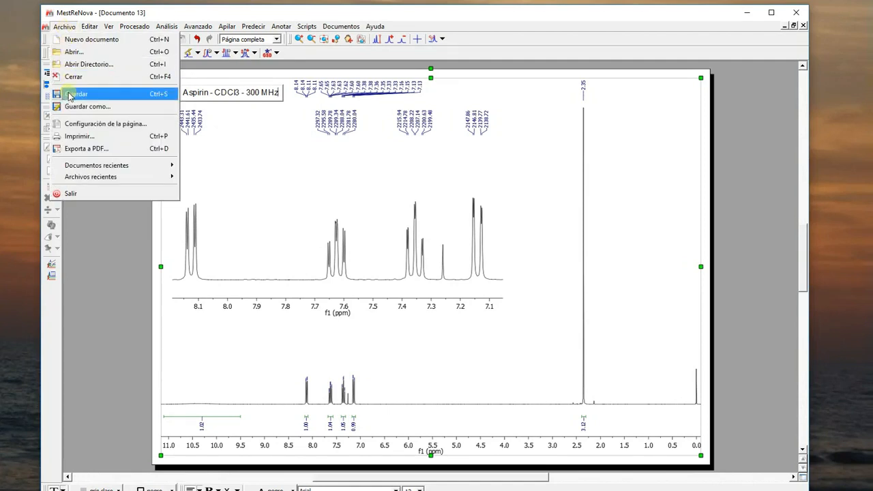